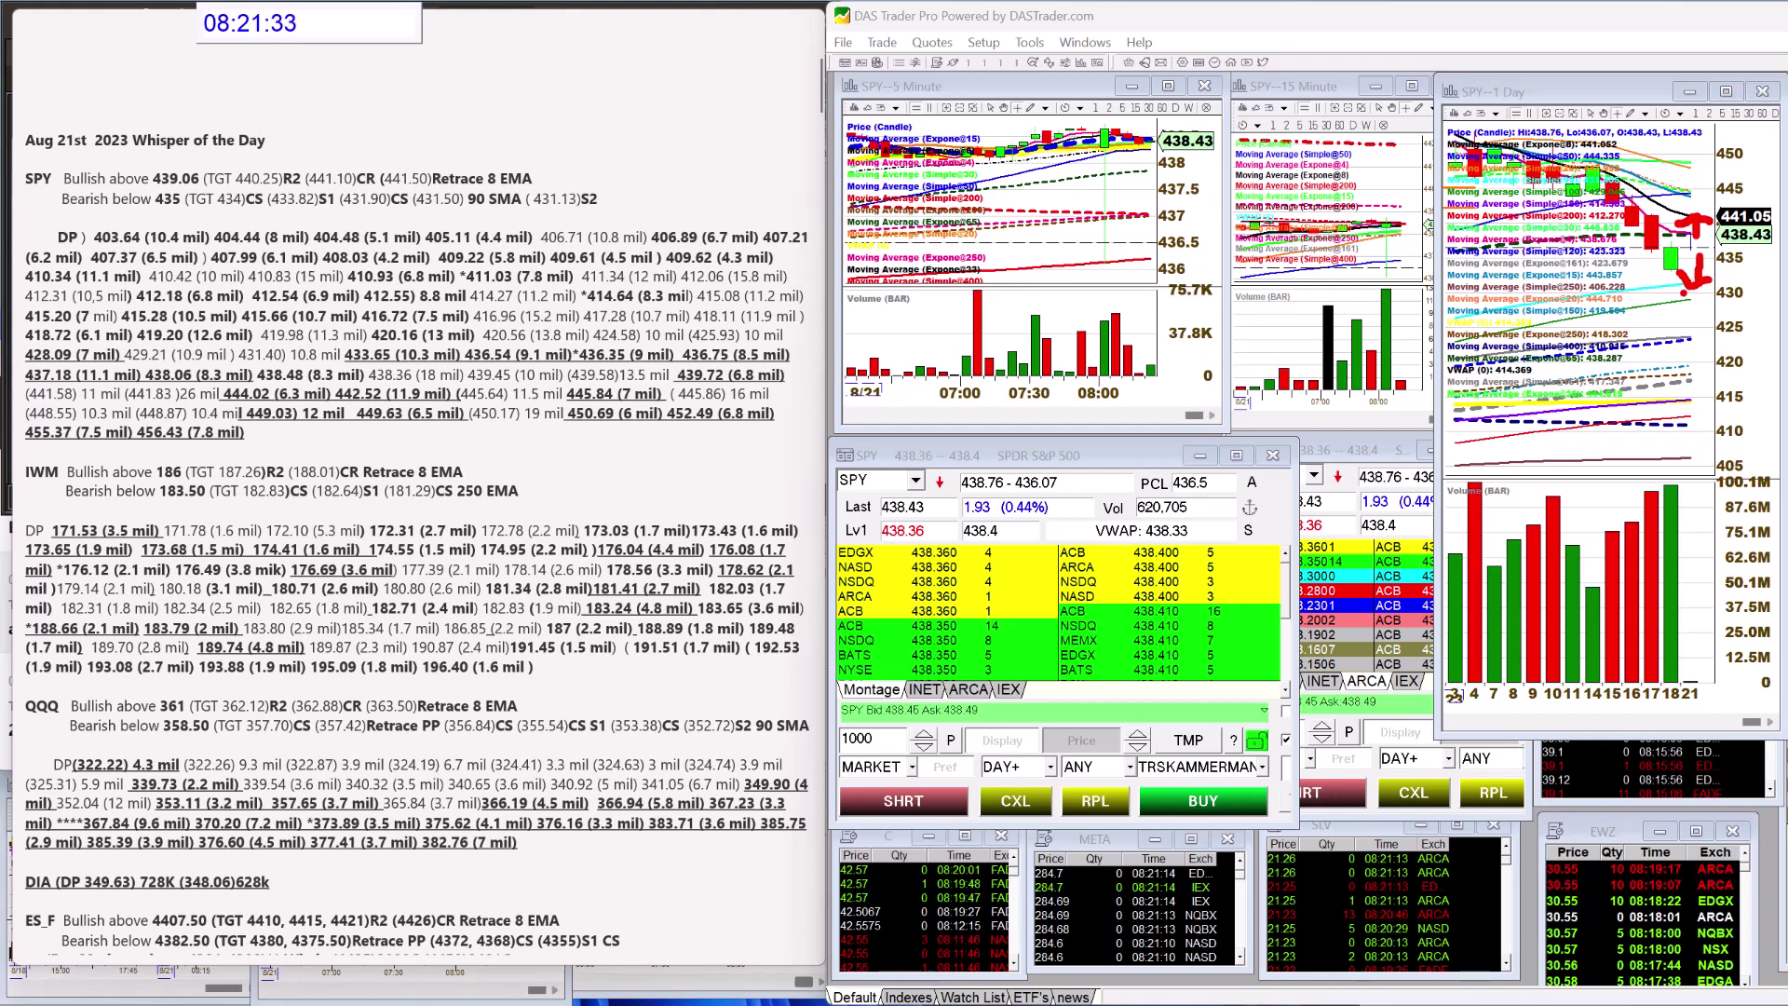
Replace SPY with IWM in the montage and linked charts.
{"action": "left_click", "coordinate": [880, 479]}
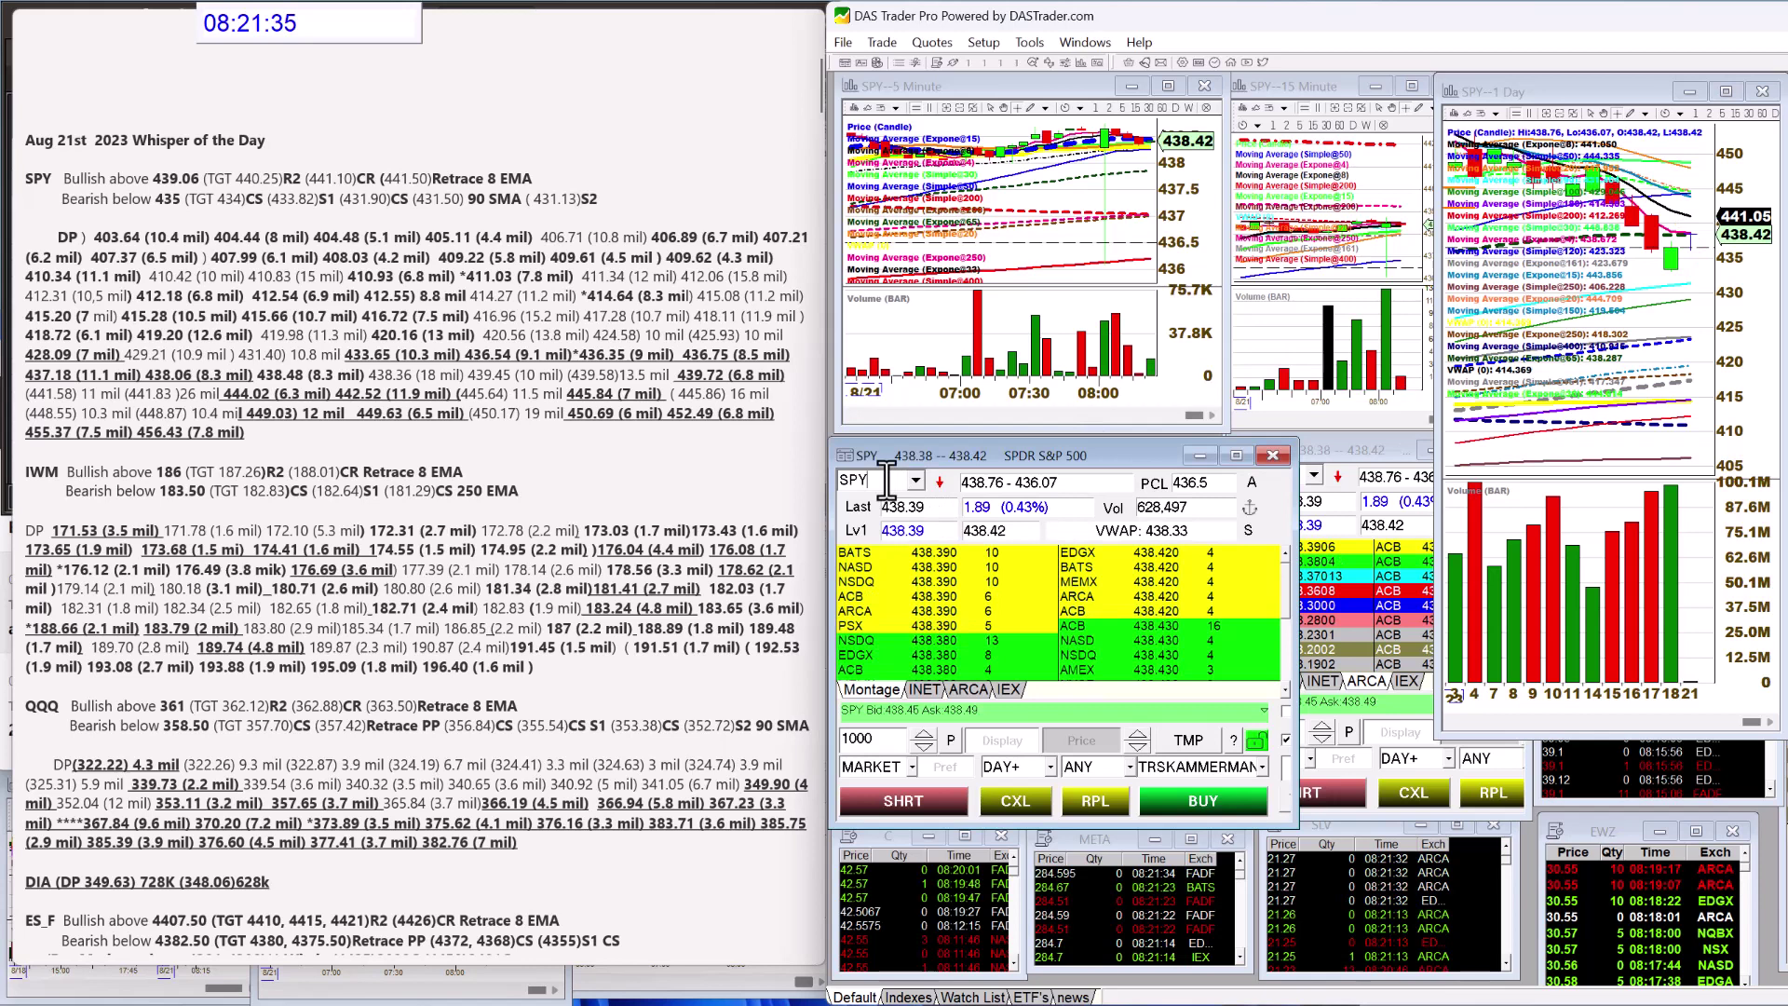
{"action": "key", "text": "BackSpace"}
{"action": "type", "text": "IWM"}
{"action": "key", "text": "Return"}
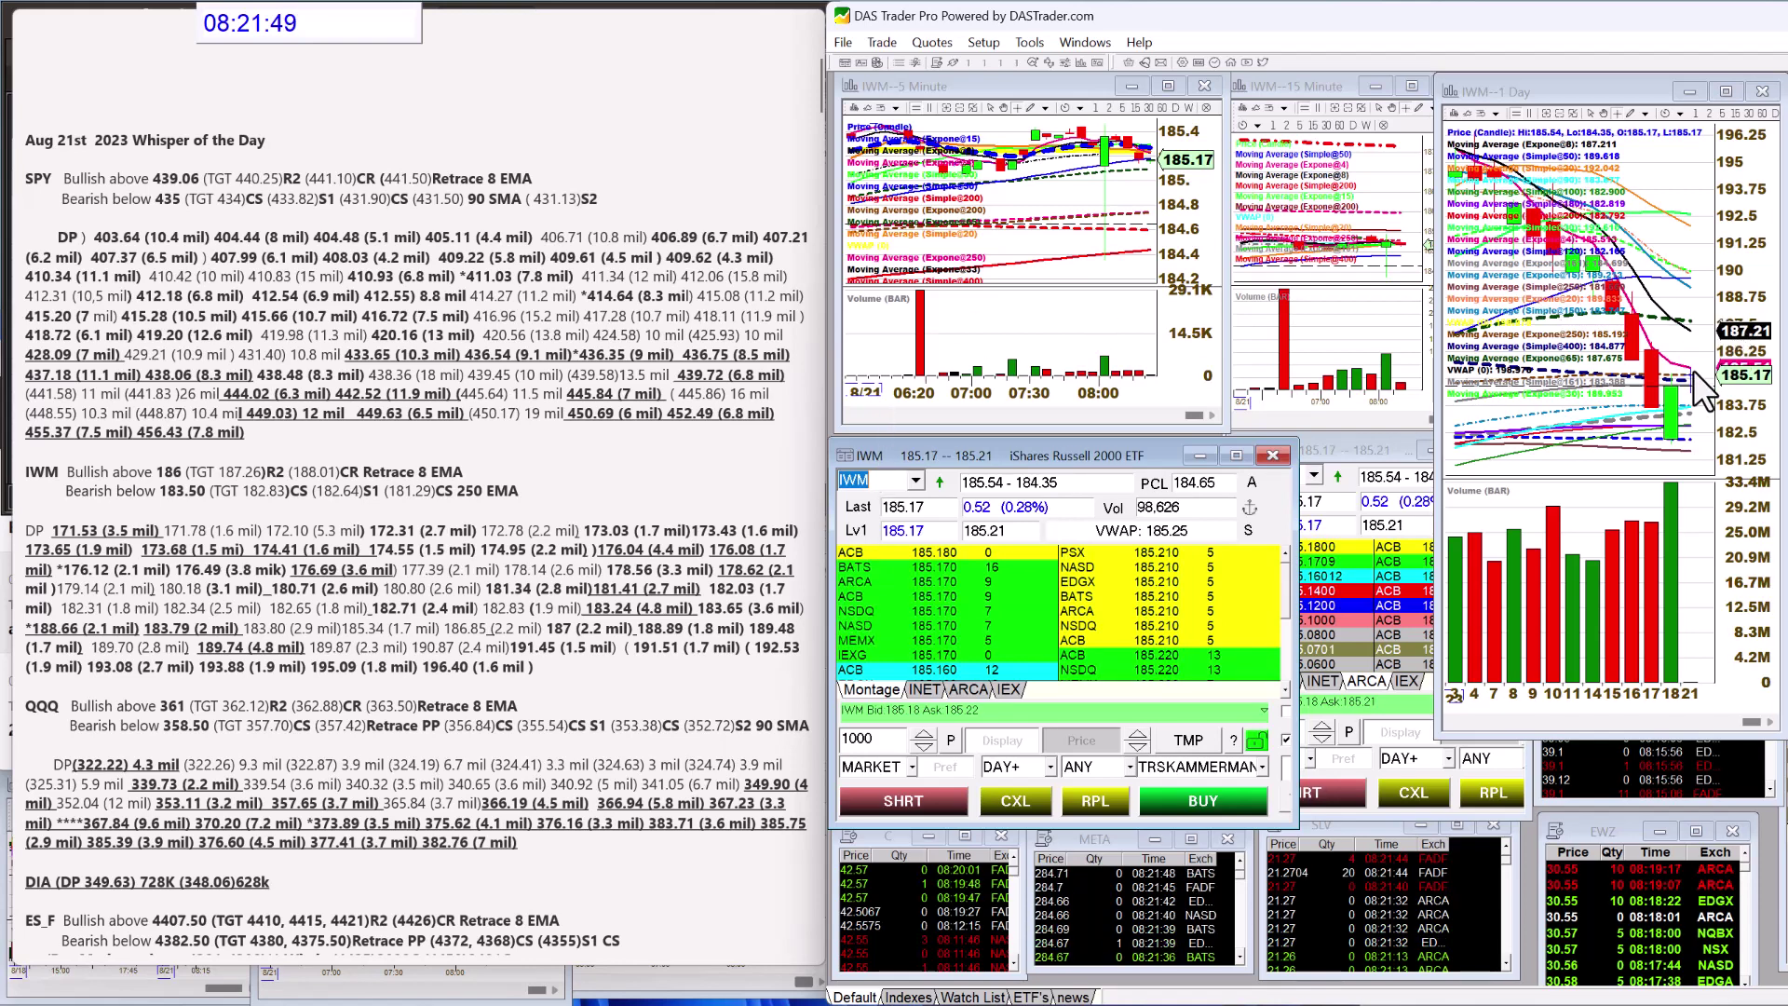
Draw up and down arrows on the IWM daily chart, then clear them.
{"action": "left_click_drag", "start_coordinate": [1691, 371], "coordinate": [1696, 325]}
{"action": "mouse_move", "coordinate": [1700, 407]}
{"action": "left_mouse_down"}
{"action": "mouse_move", "coordinate": [1691, 444]}
{"action": "mouse_move", "coordinate": [1710, 435]}
{"action": "left_mouse_up"}
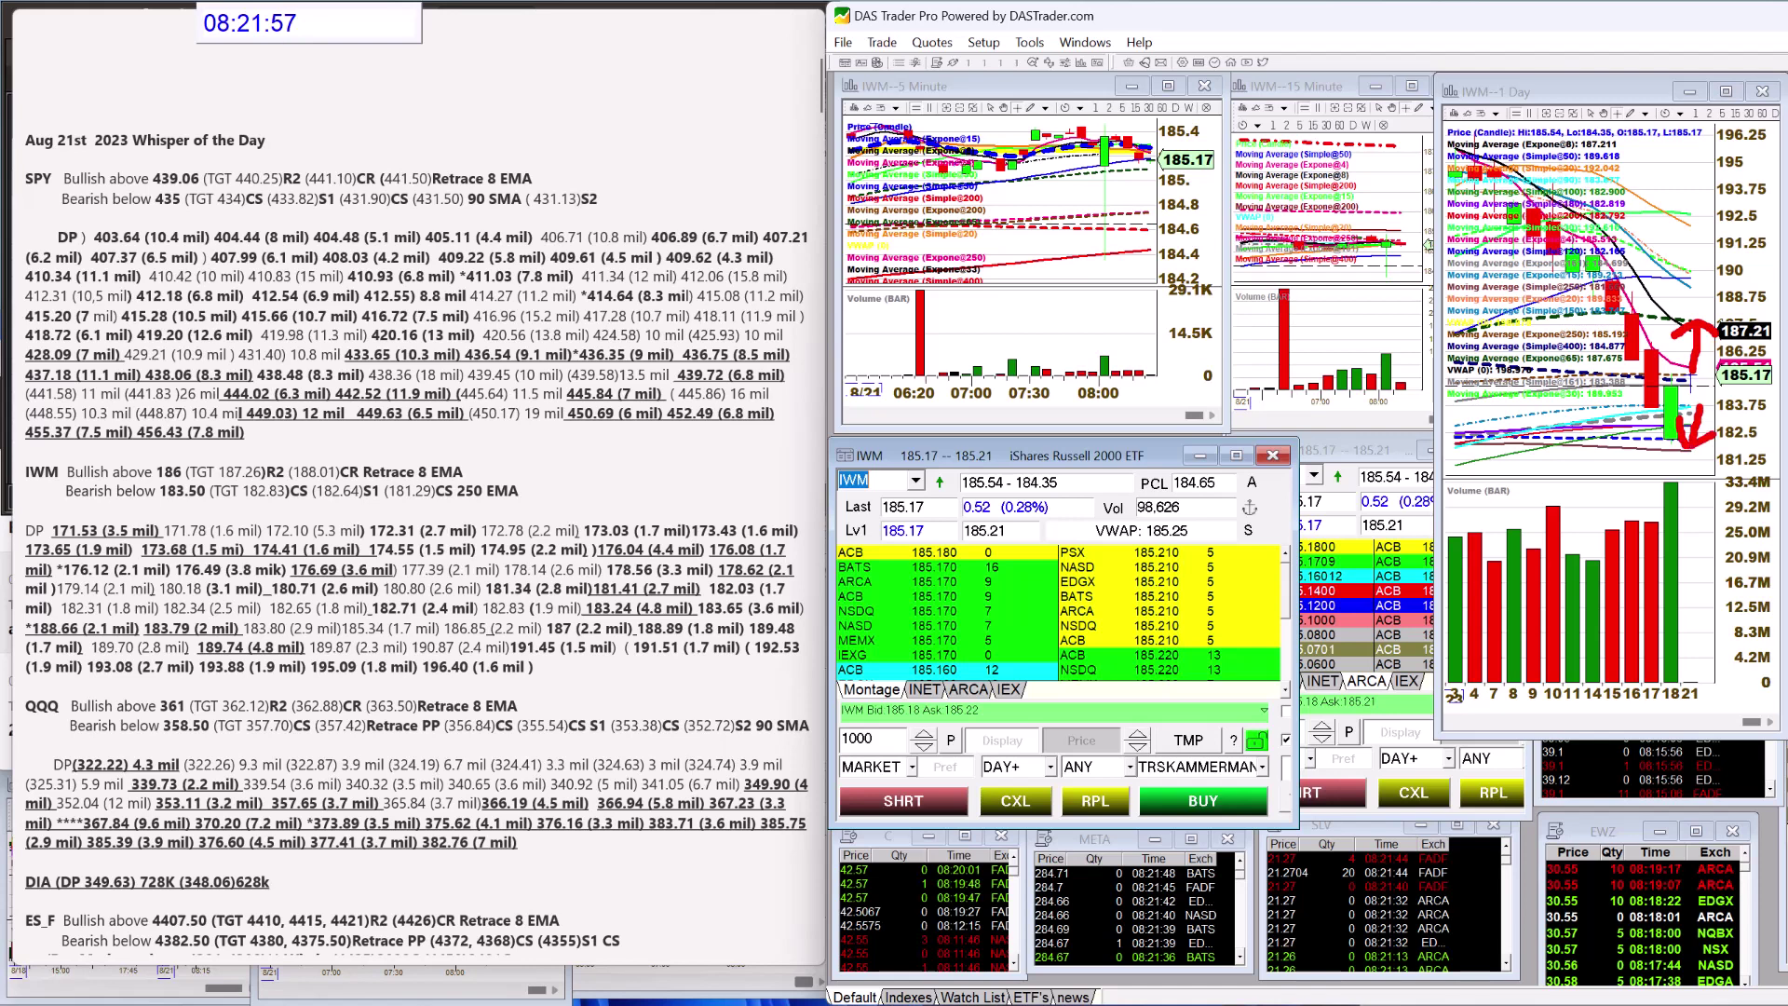
{"action": "key", "text": "Escape"}
Load QQQ into the montage and charts and scroll the levels sheet to the futures levels.
{"action": "left_click", "coordinate": [892, 479]}
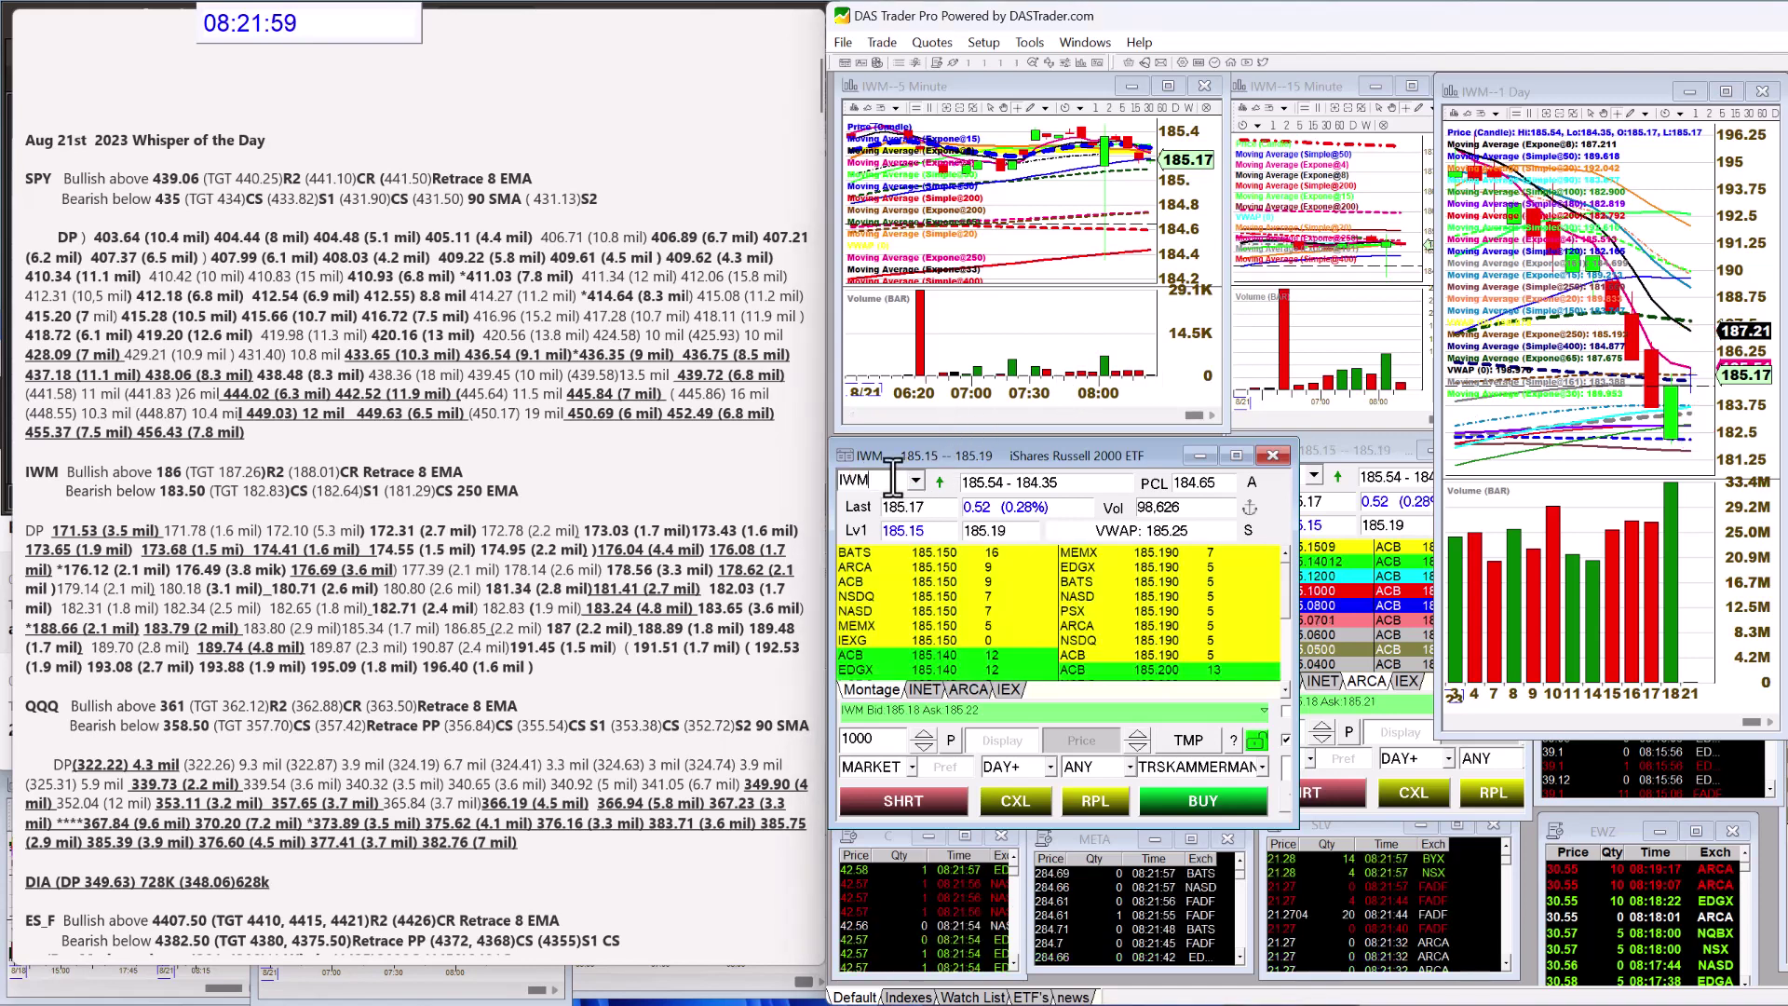
{"action": "key", "text": "BackSpace"}
{"action": "key", "text": "BackSpace"}
{"action": "key", "text": "BackSpace"}
{"action": "type", "text": "QQQ"}
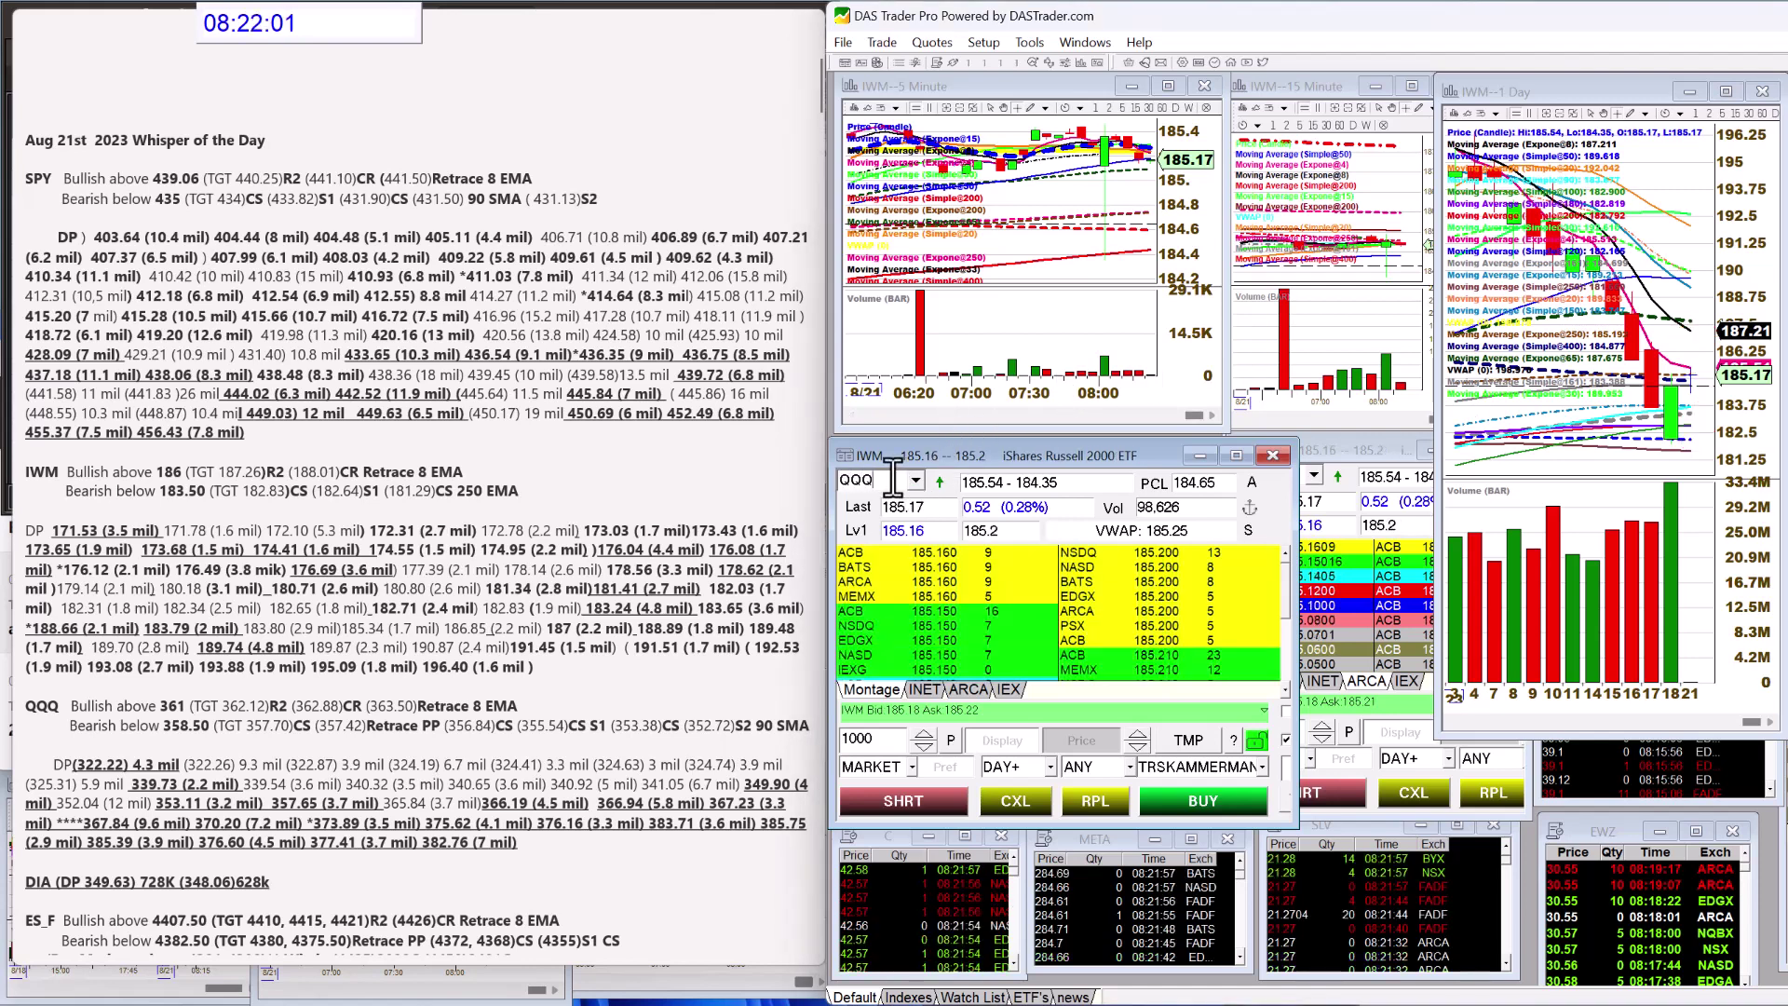
{"action": "key", "text": "Return"}
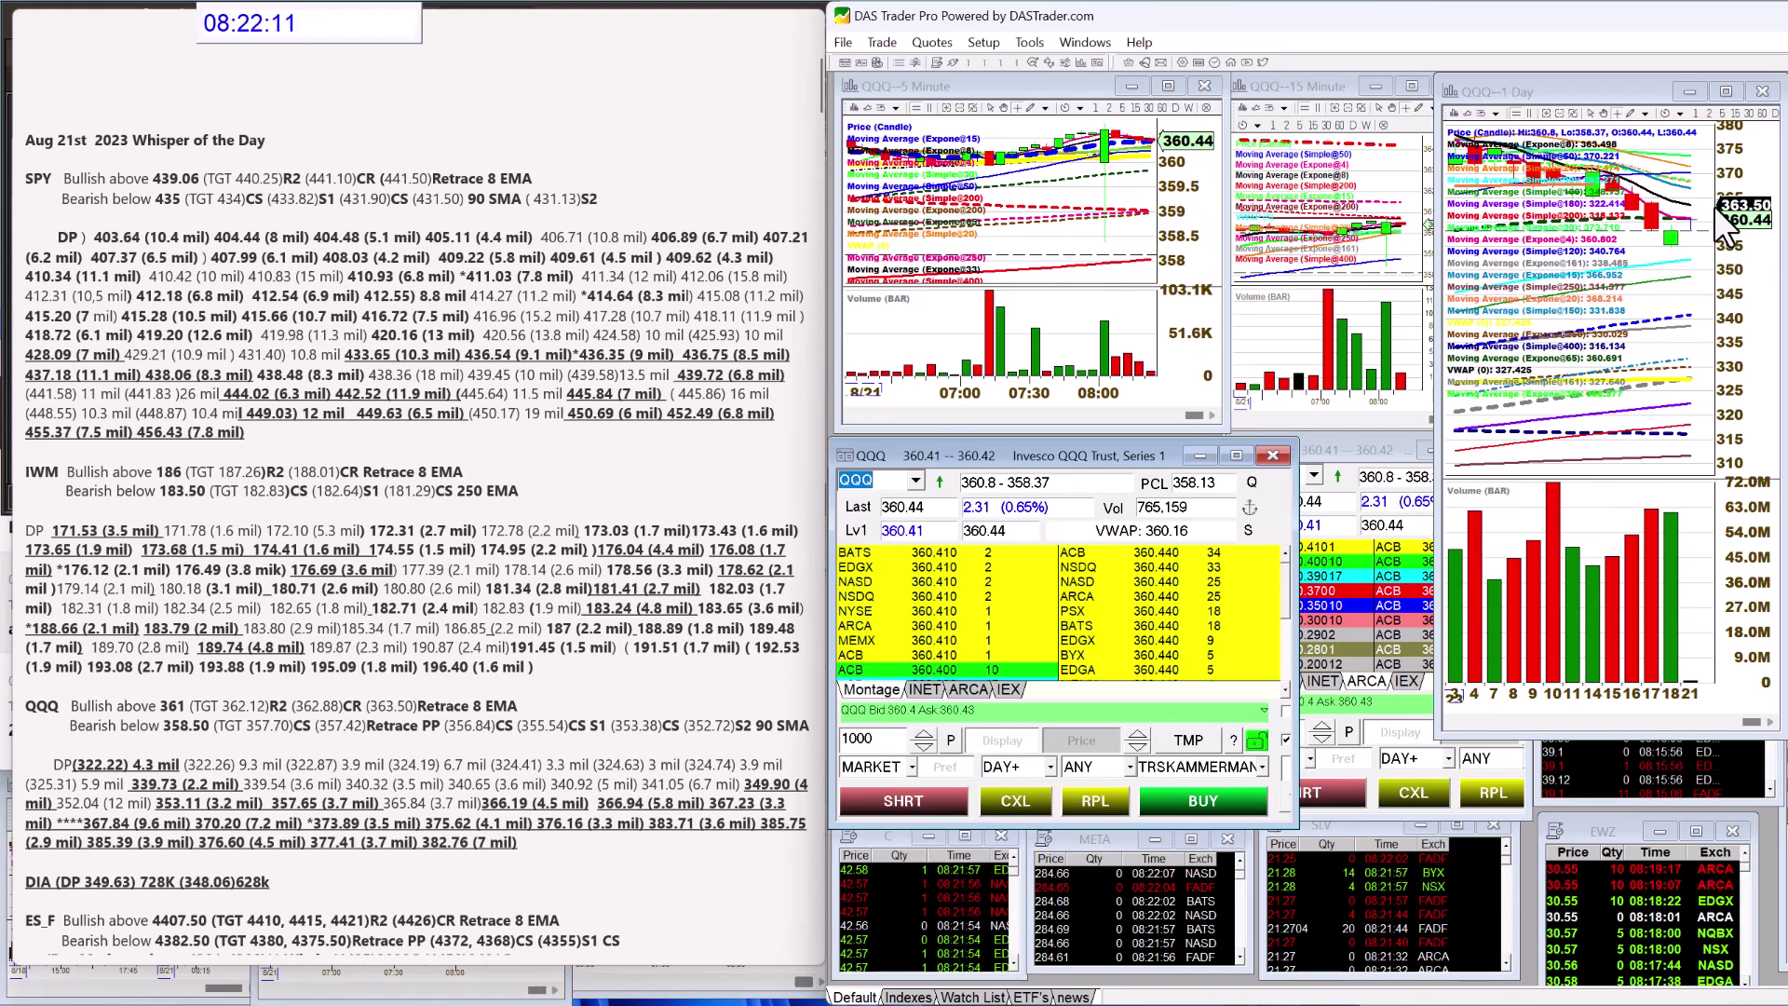
{"action": "scroll", "coordinate": [568, 643], "scroll_direction": "down", "scroll_amount": 5}
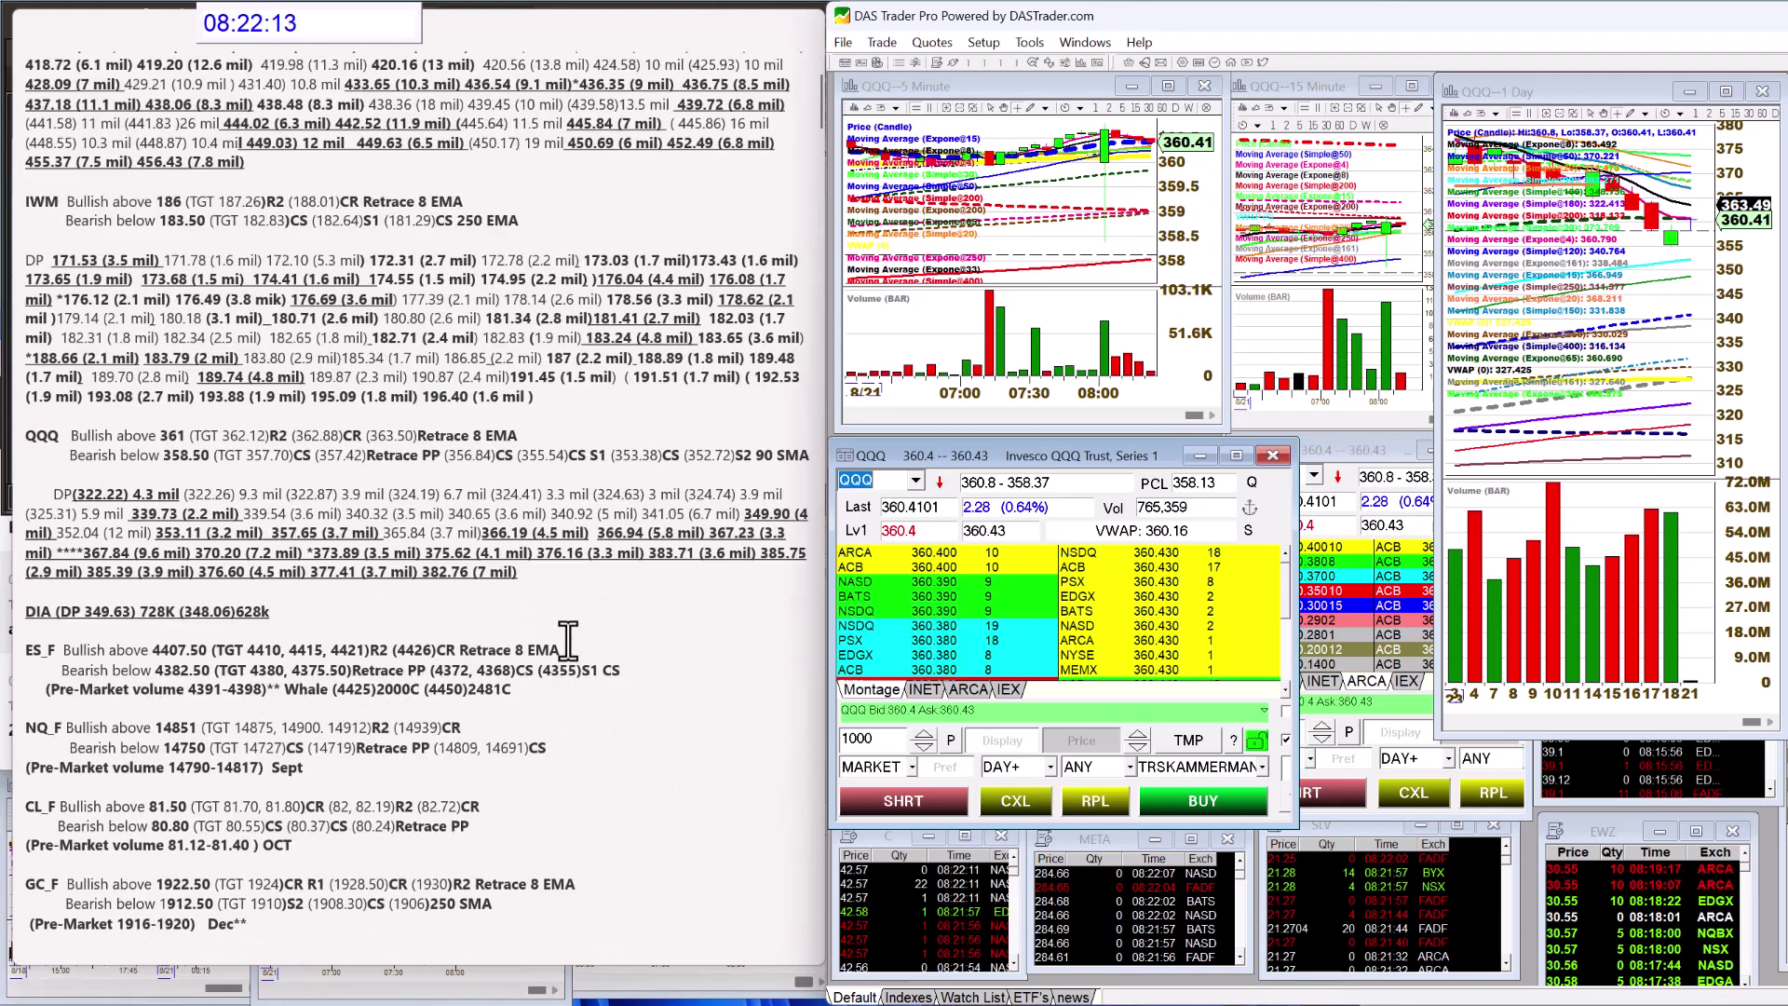
Load the #ES E-mini S&P futures and underline the 4407.5 high in its quote.
{"action": "left_click", "coordinate": [892, 480]}
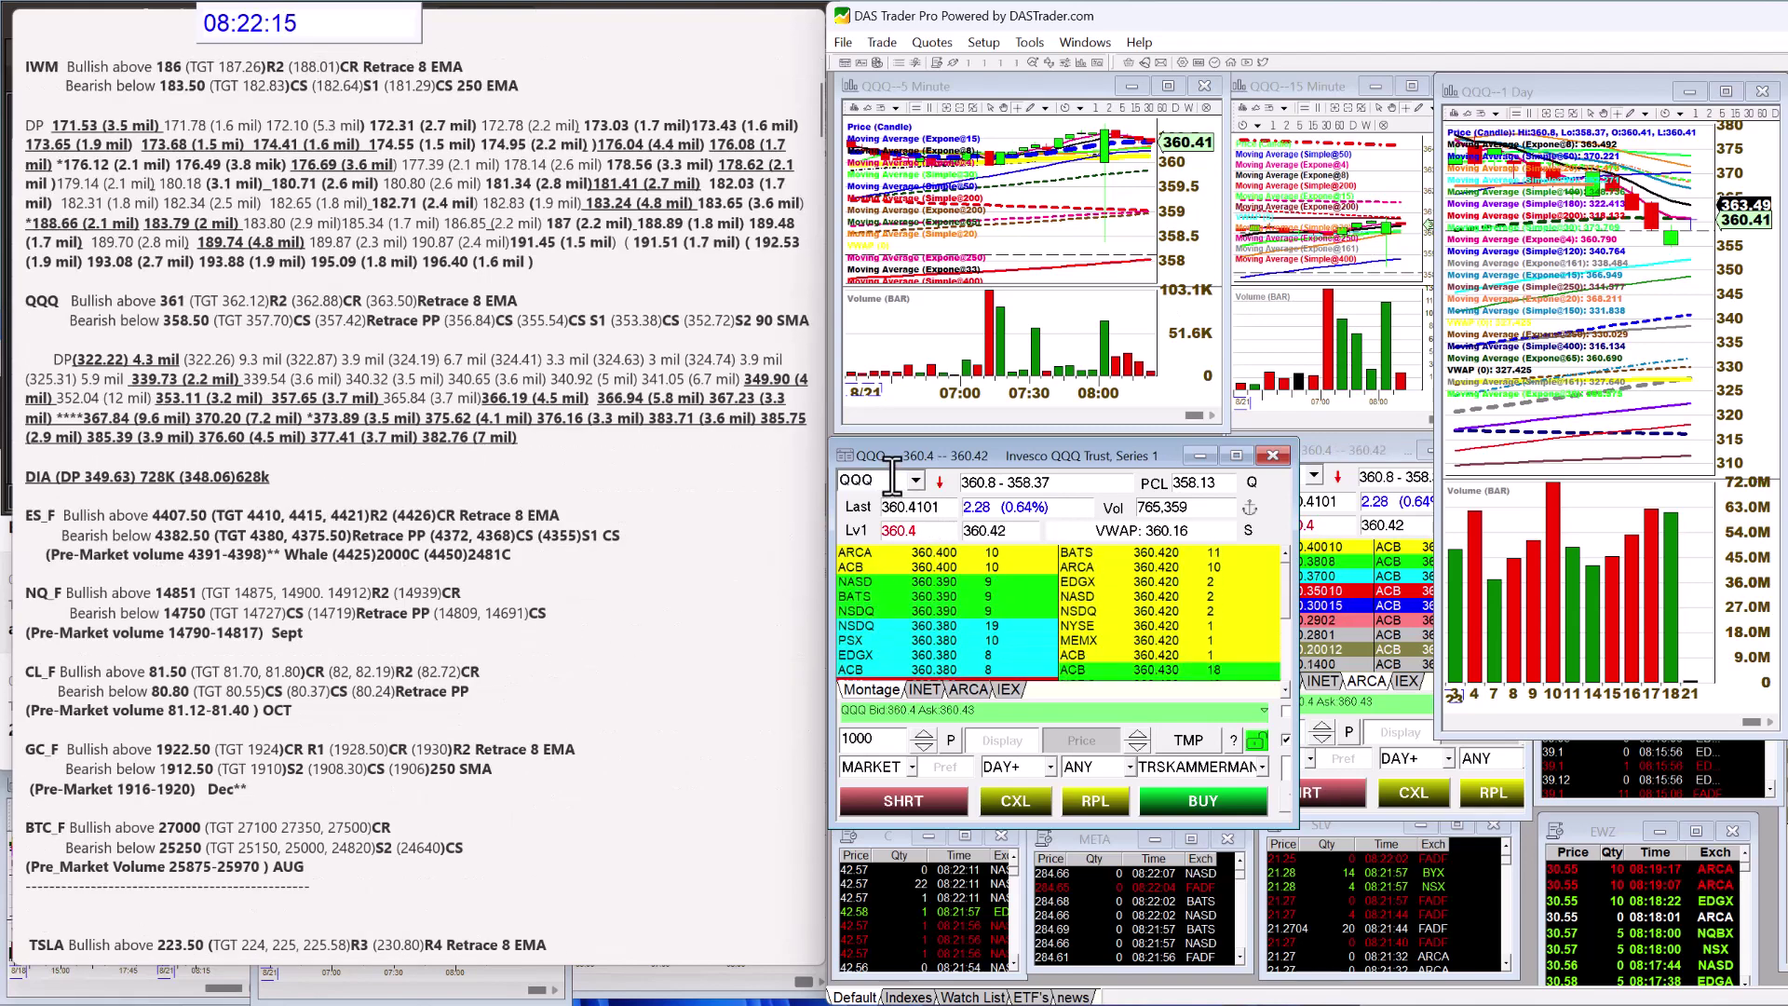
{"action": "key", "text": "BackSpace"}
{"action": "key", "text": "BackSpace"}
{"action": "key", "text": "BackSpace"}
{"action": "type", "text": "#ES"}
{"action": "key", "text": "Return"}
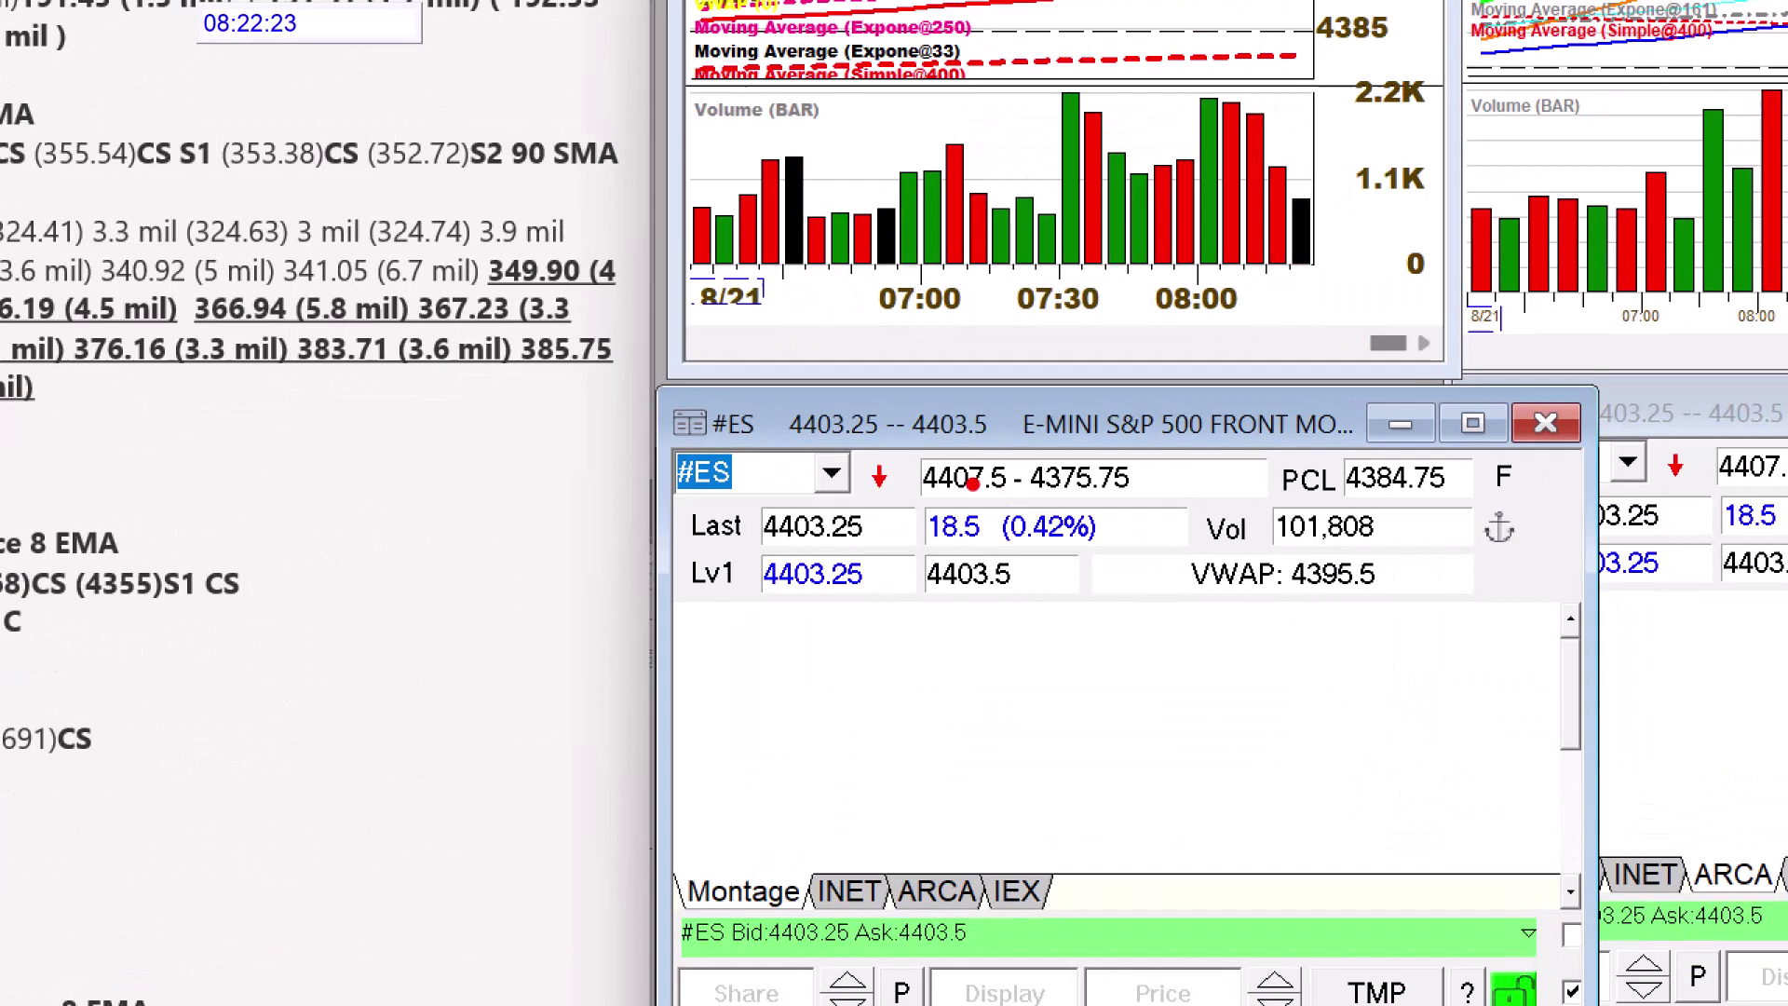
{"action": "left_click_drag", "start_coordinate": [925, 495], "coordinate": [1003, 495]}
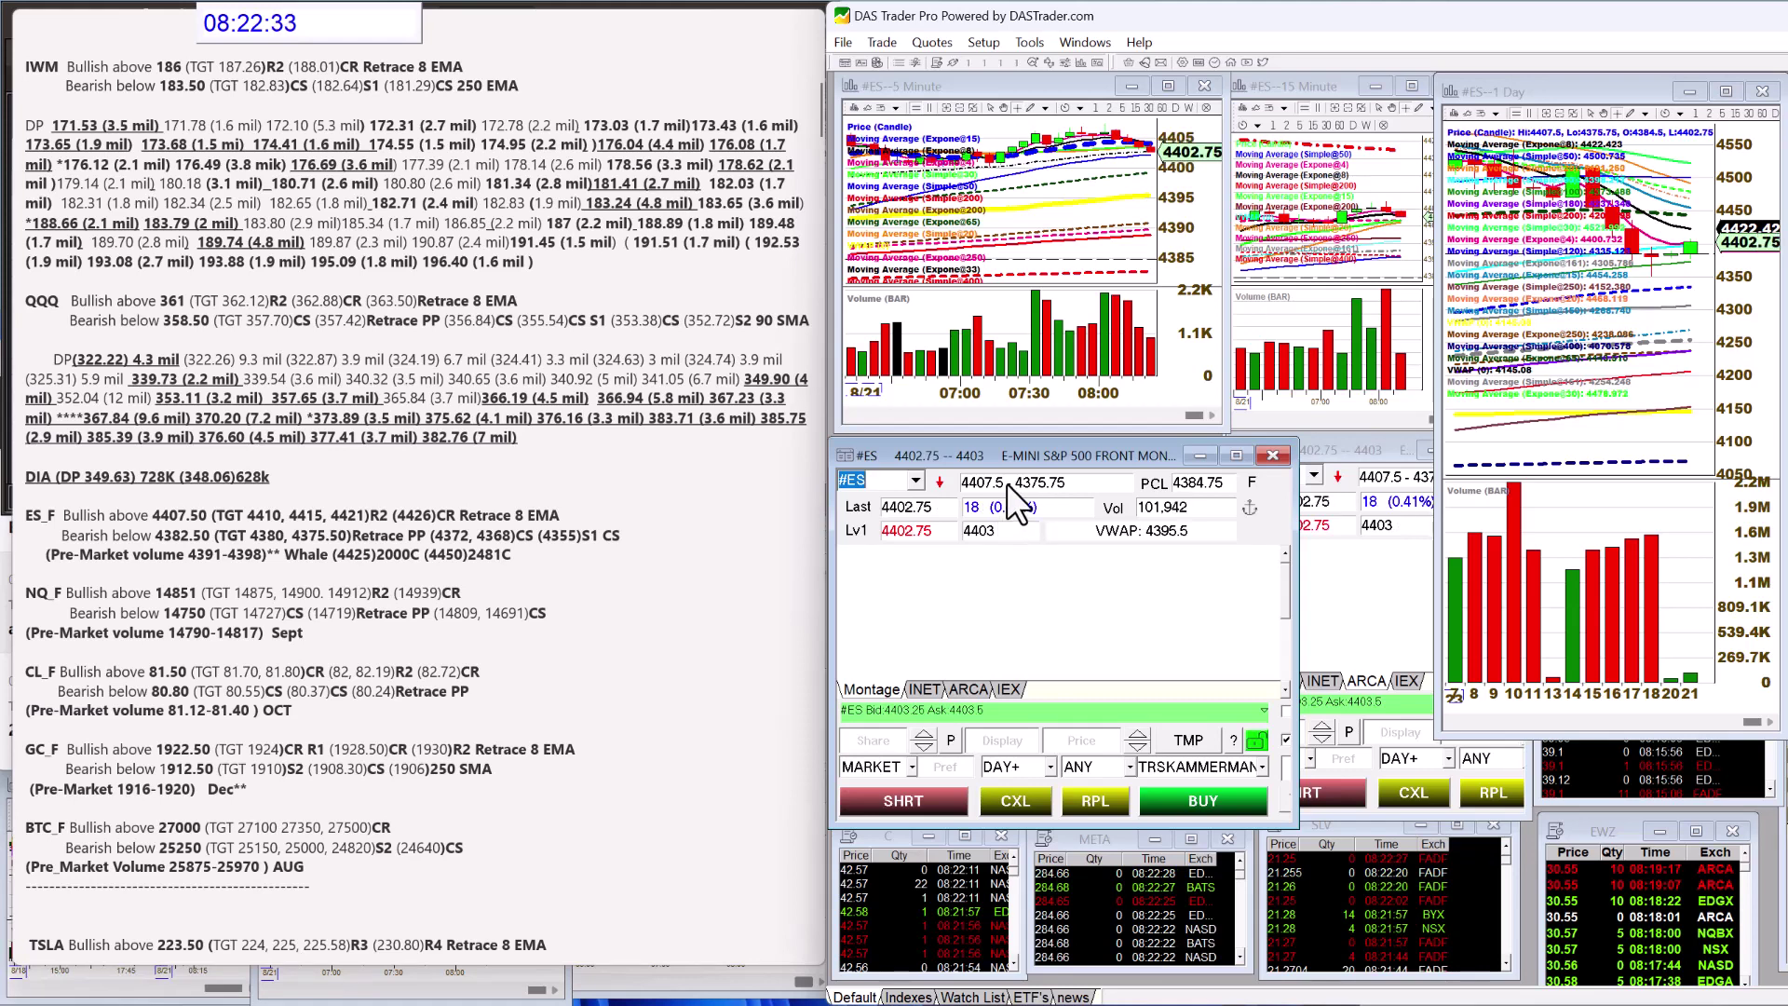
{"action": "left_click", "coordinate": [879, 481]}
Change the futures symbol from #ES to #NQ E-mini Nasdaq 100.
{"action": "key", "text": "BackSpace"}
{"action": "type", "text": "NQ"}
{"action": "key", "text": "Return"}
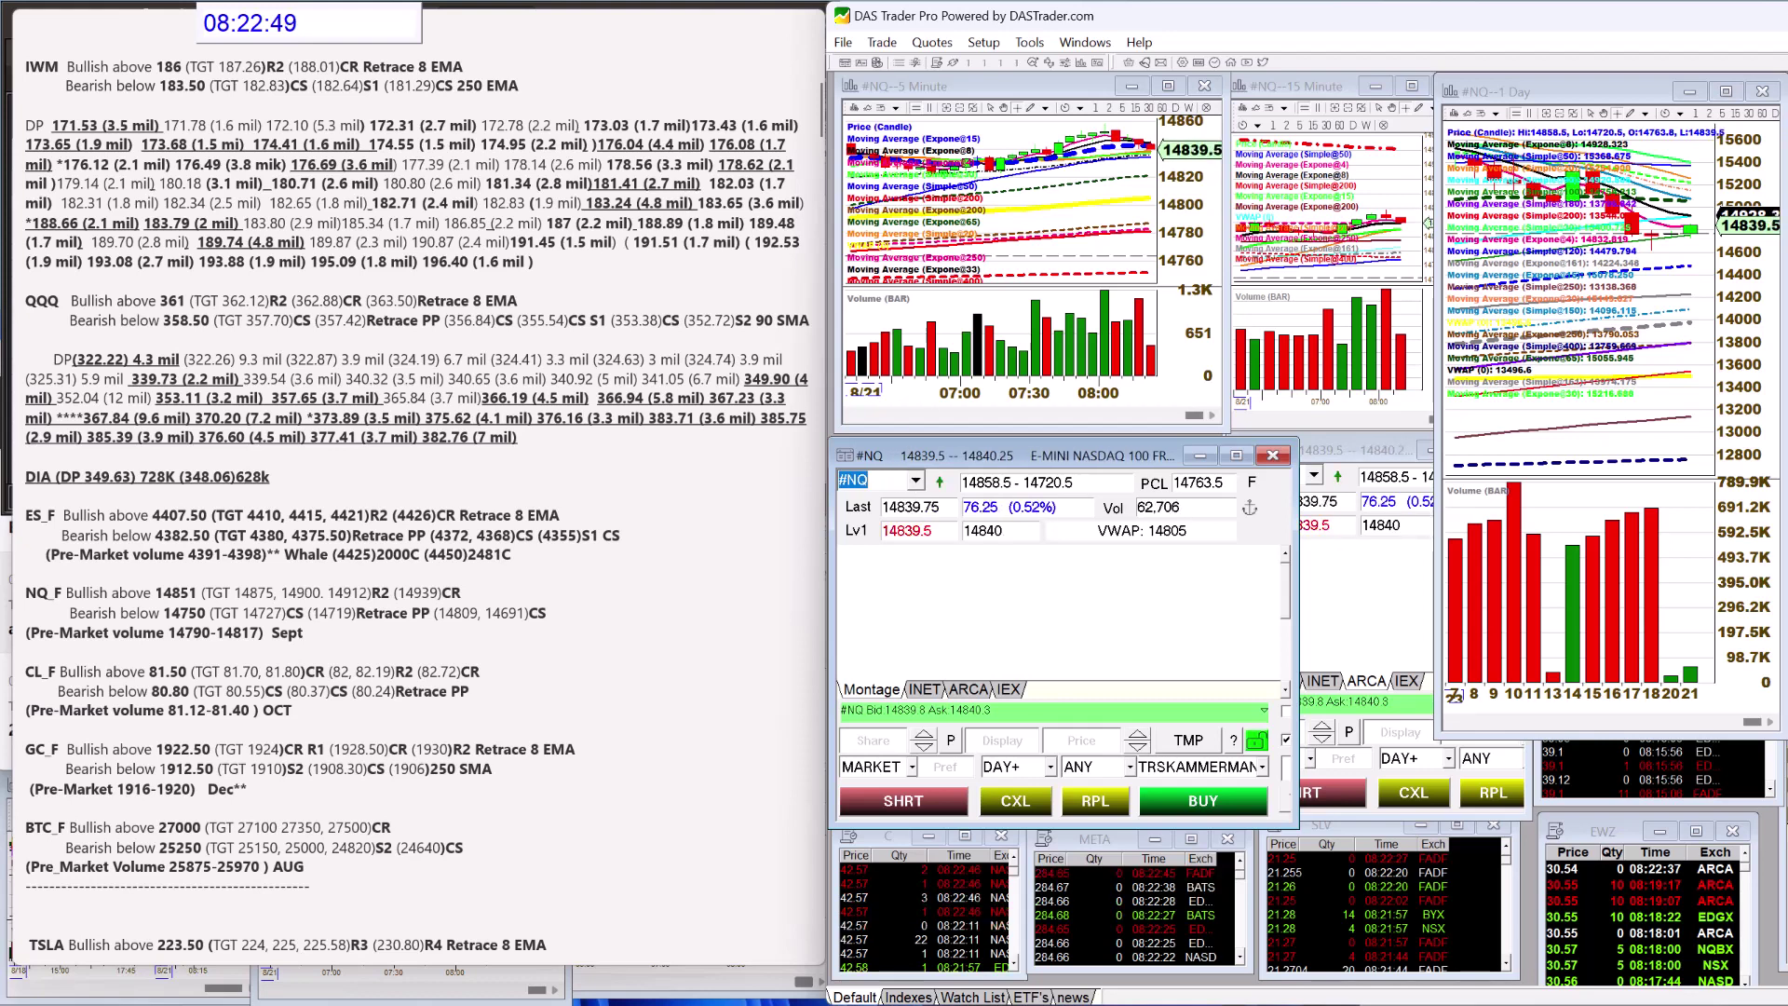
Bring the thinkorswim /CL crude oil Active Trader chart in front of DAS.
{"action": "mouse_move", "coordinate": [1786, 197]}
{"action": "left_mouse_down"}
{"action": "mouse_move", "coordinate": [1305, 197]}
{"action": "mouse_move", "coordinate": [1244, 141]}
{"action": "left_mouse_up"}
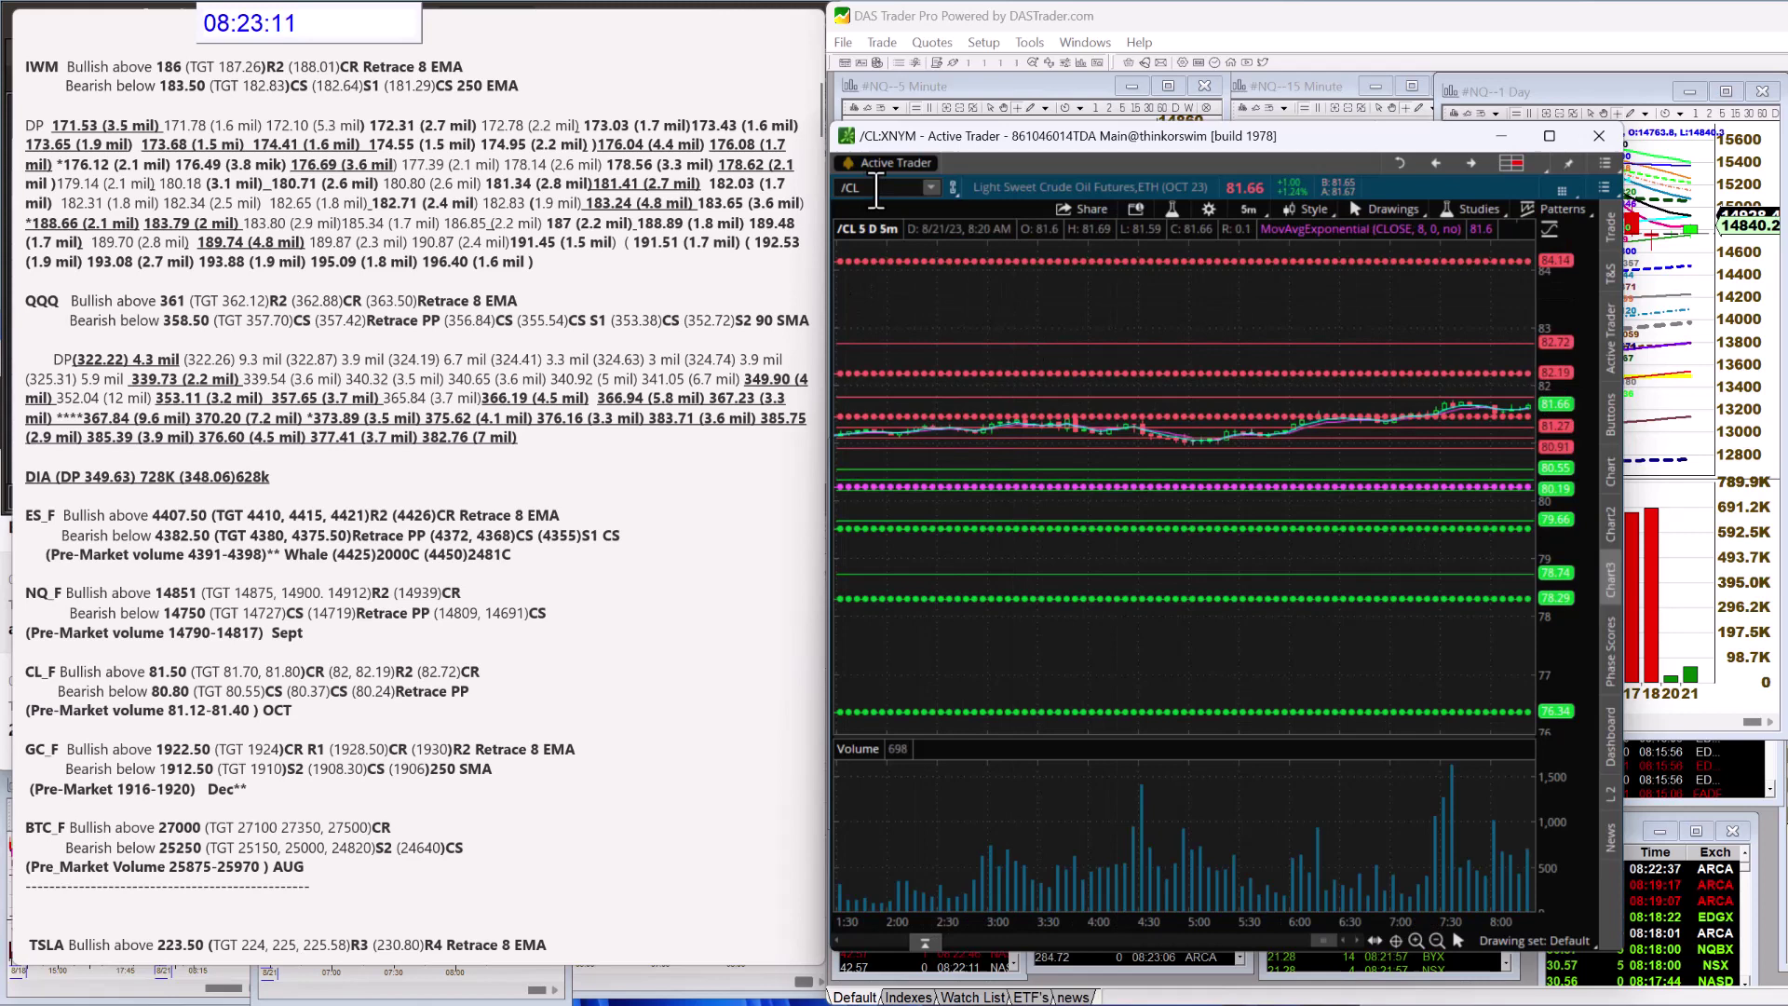
Switch the Active Trader chart to /GC Gold Futures and zoom in twice to today's session.
{"action": "left_click", "coordinate": [875, 189]}
{"action": "type", "text": "C"}
{"action": "key", "text": "Return"}
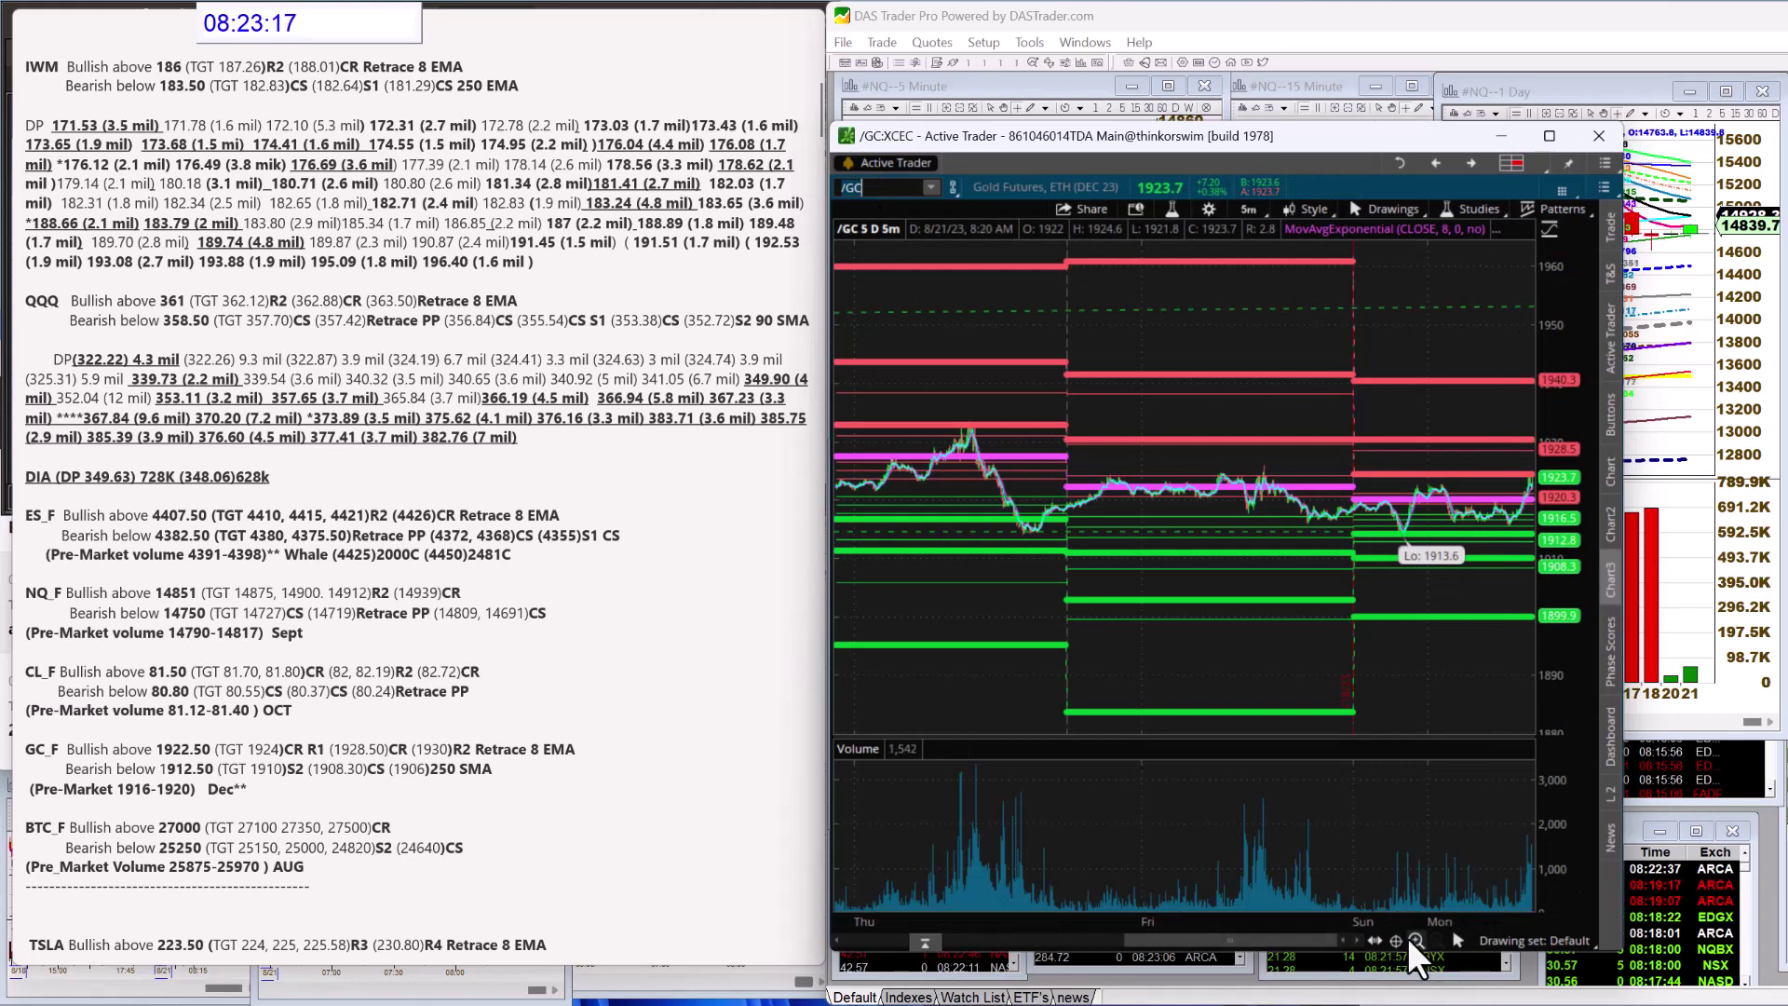
{"action": "left_click", "coordinate": [1414, 940]}
{"action": "left_click", "coordinate": [1413, 939]}
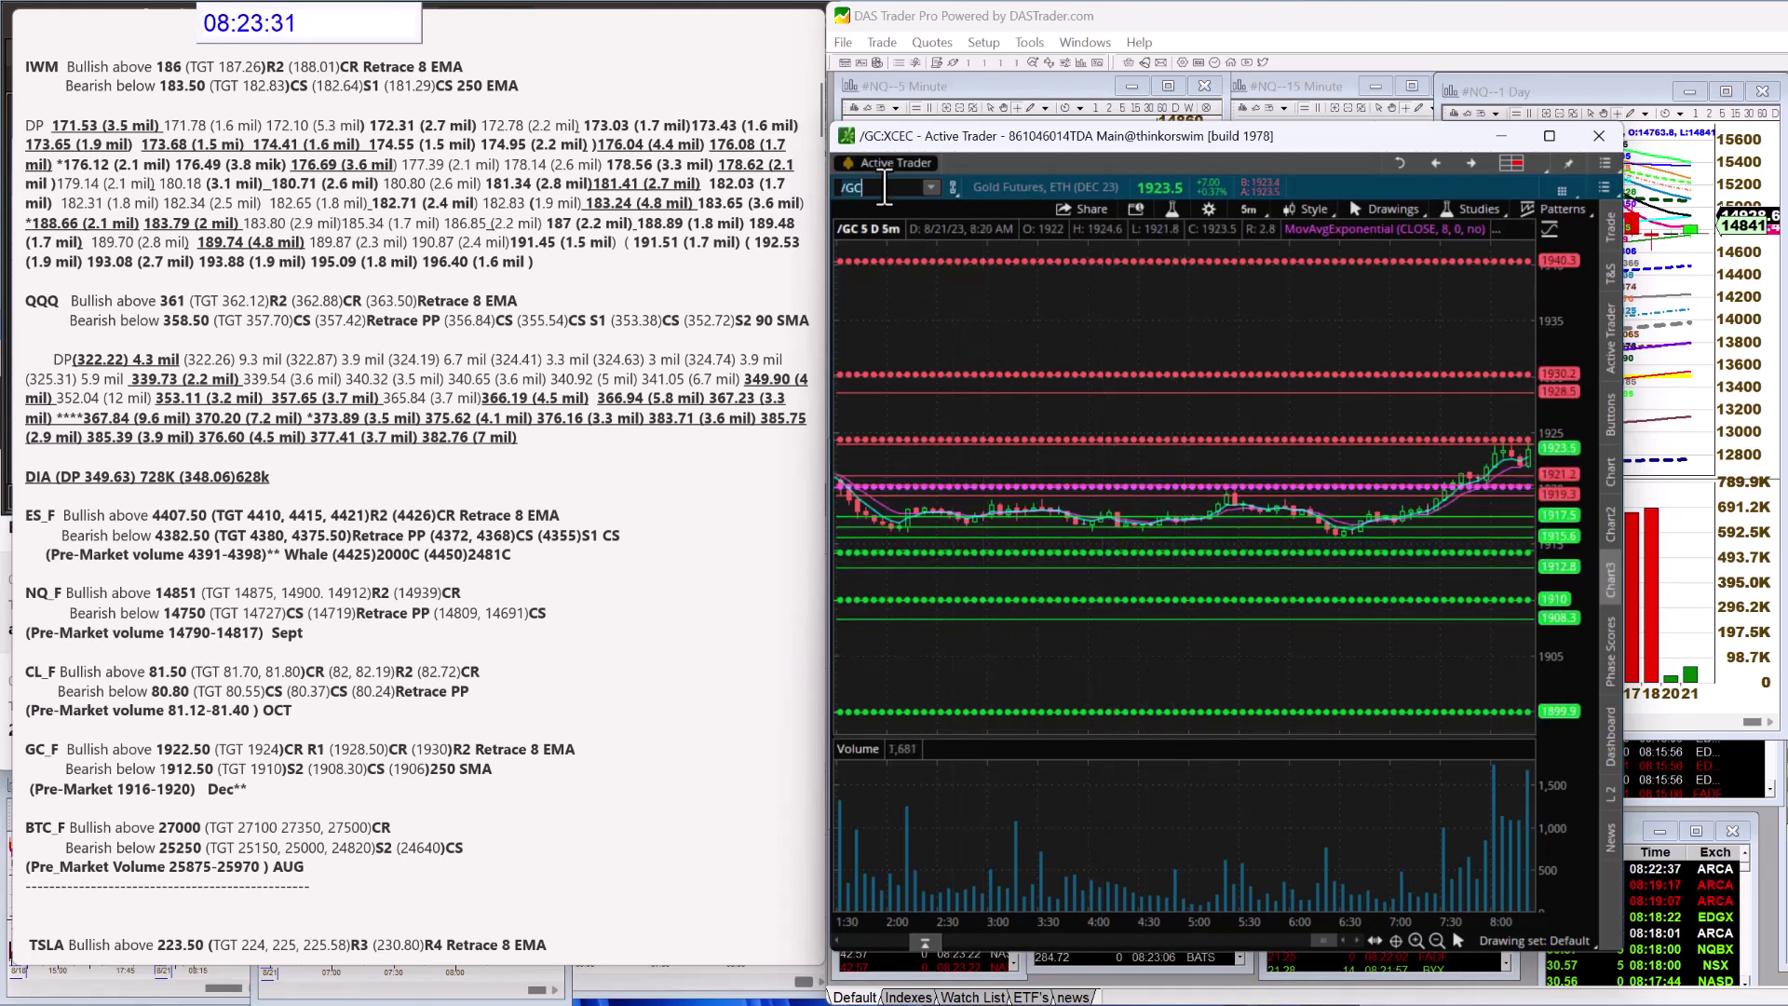
Load /BTC Bitcoin futures into the Active Trader chart and zoom in on recent bars.
{"action": "type", "text": "/BTC"}
{"action": "key", "text": "Return"}
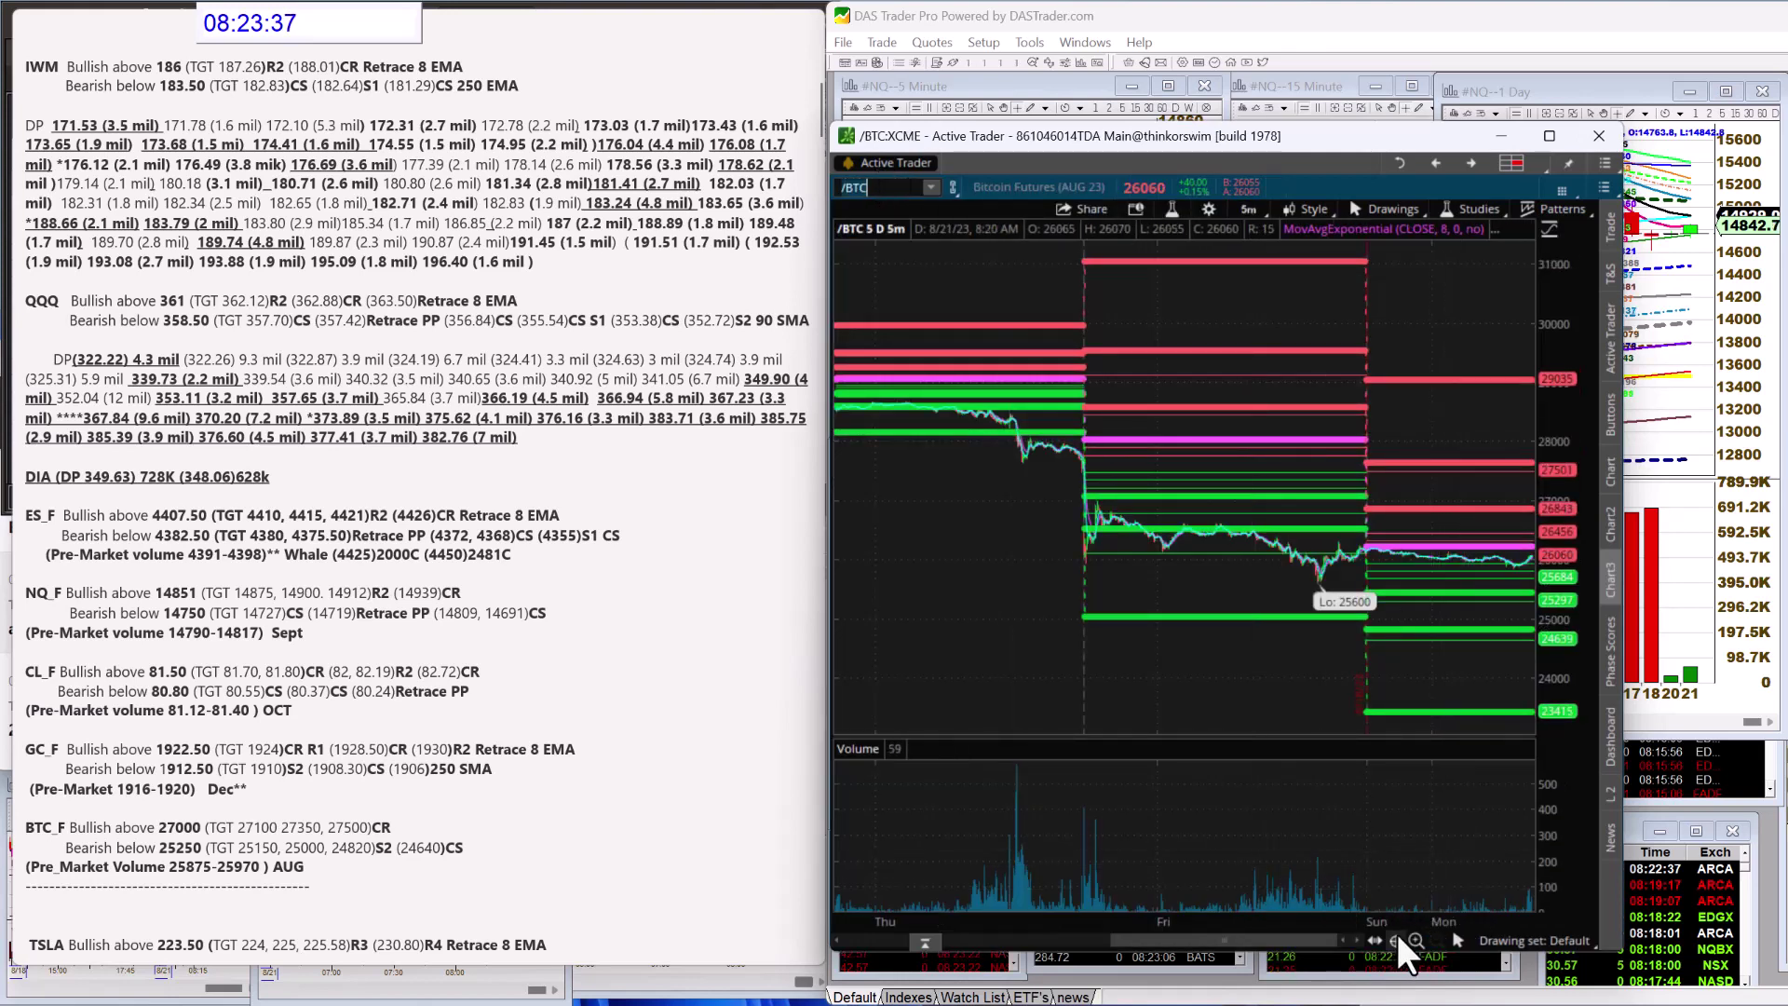
{"action": "left_click", "coordinate": [1416, 935]}
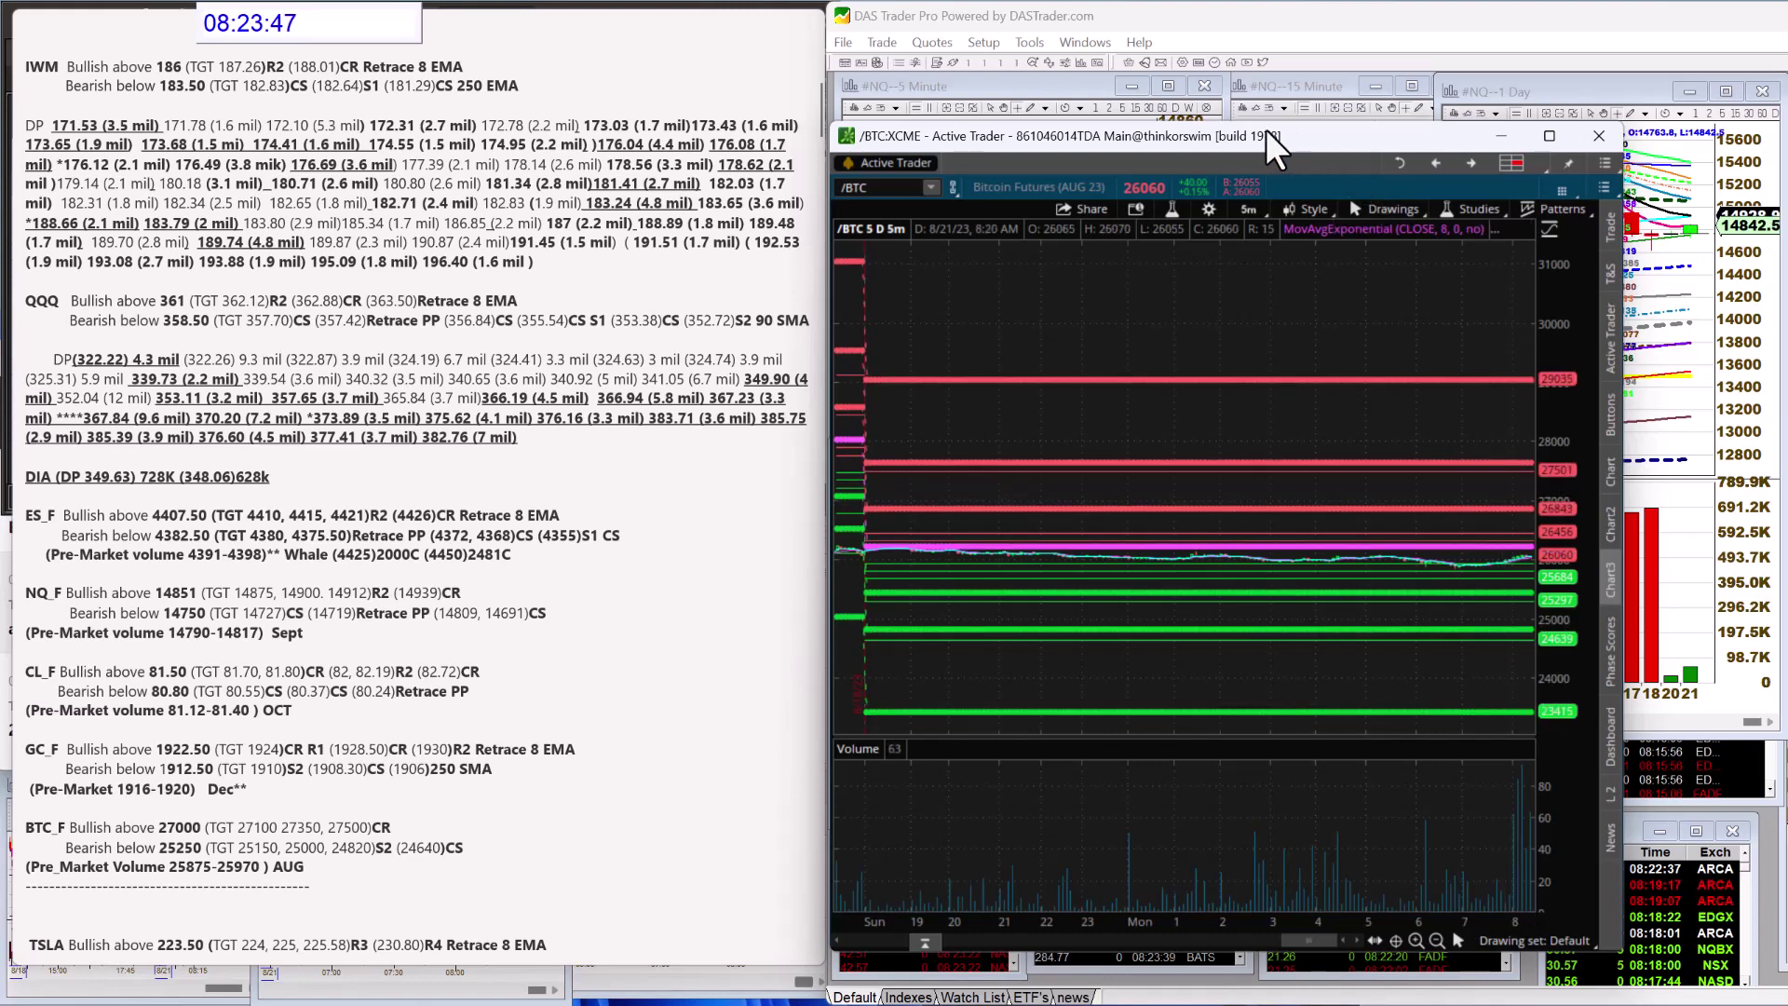
Back in DAS, scroll the levels sheet, load TSLA and arrow toward its 228.99 level.
{"action": "key", "text": "alt+Tab"}
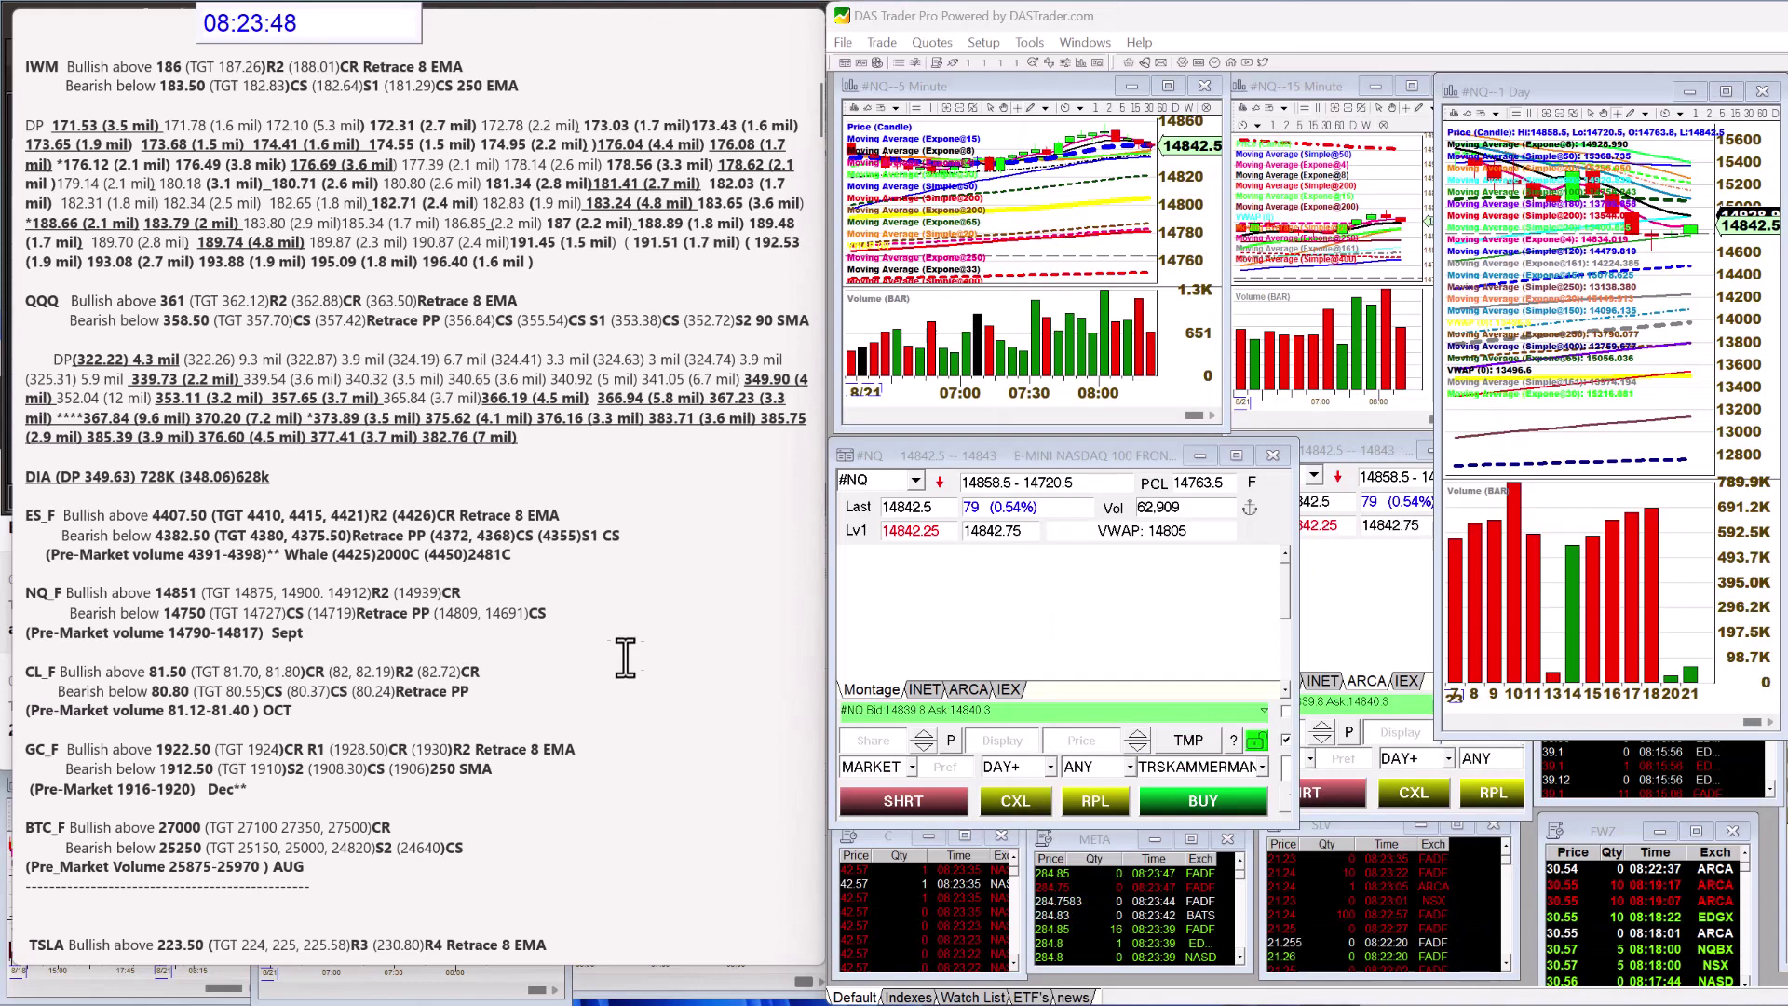
{"action": "scroll", "coordinate": [625, 658], "scroll_direction": "down", "scroll_amount": 6}
{"action": "left_click", "coordinate": [882, 485]}
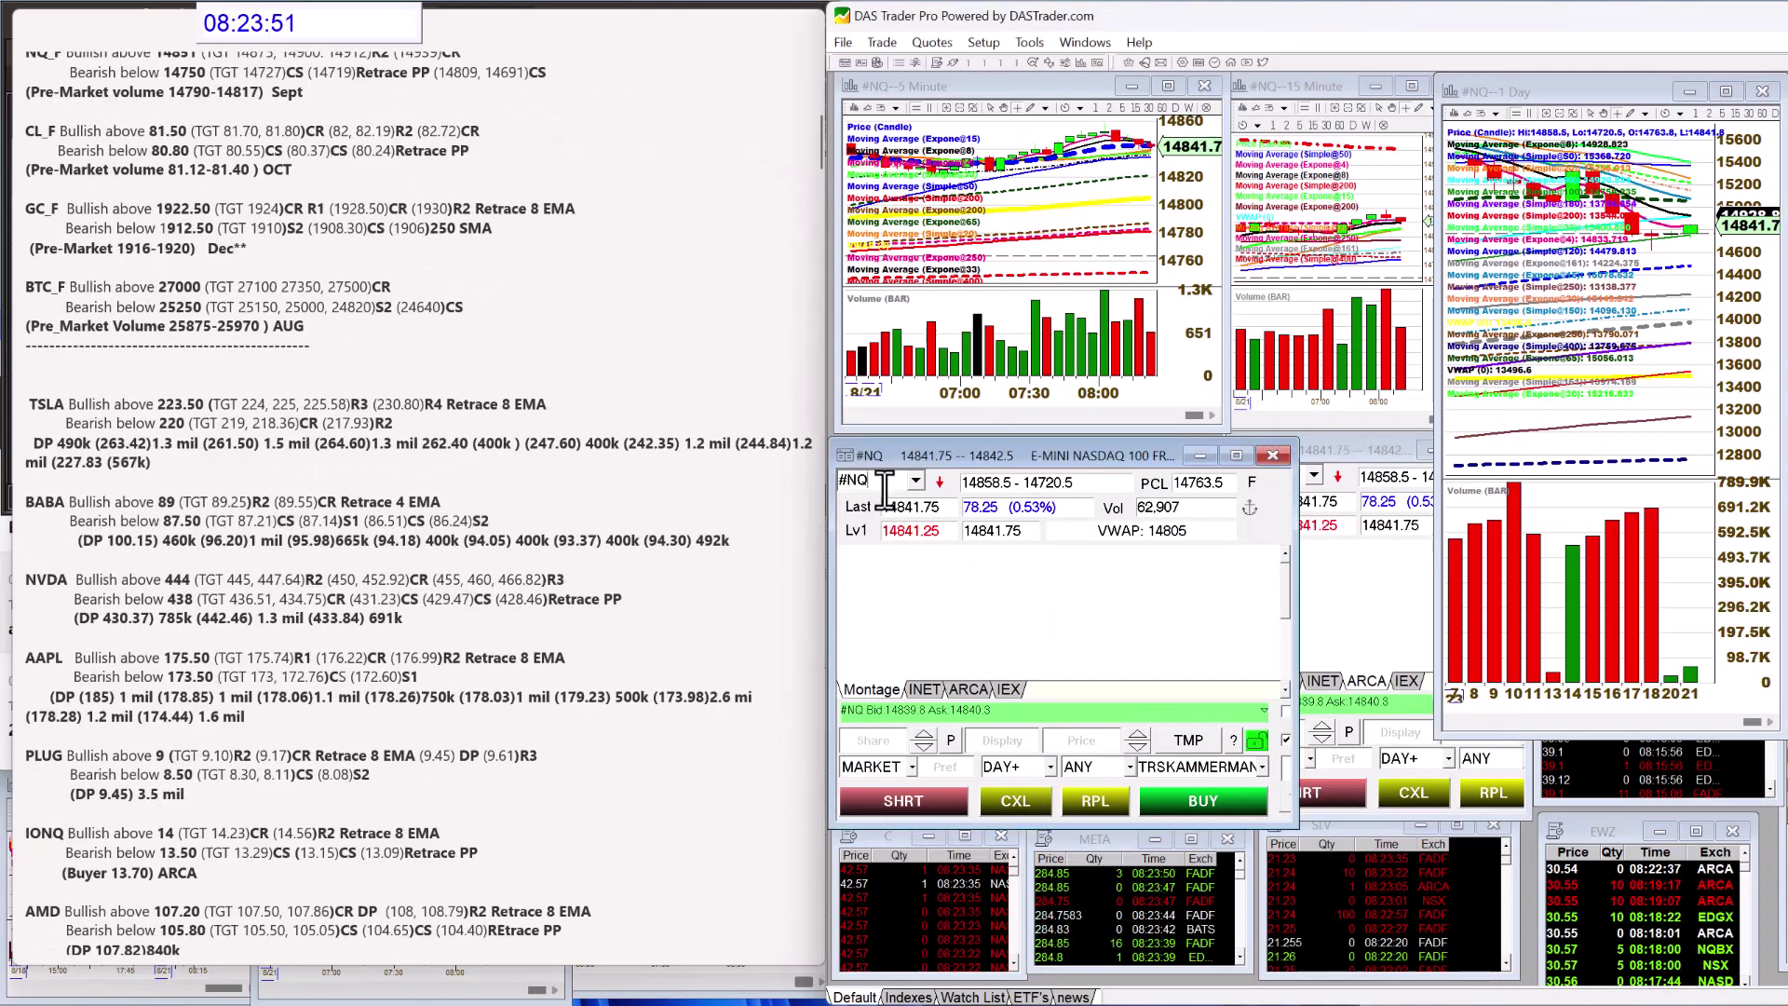
{"action": "key", "text": "BackSpace"}
{"action": "key", "text": "BackSpace"}
{"action": "type", "text": "TSLA"}
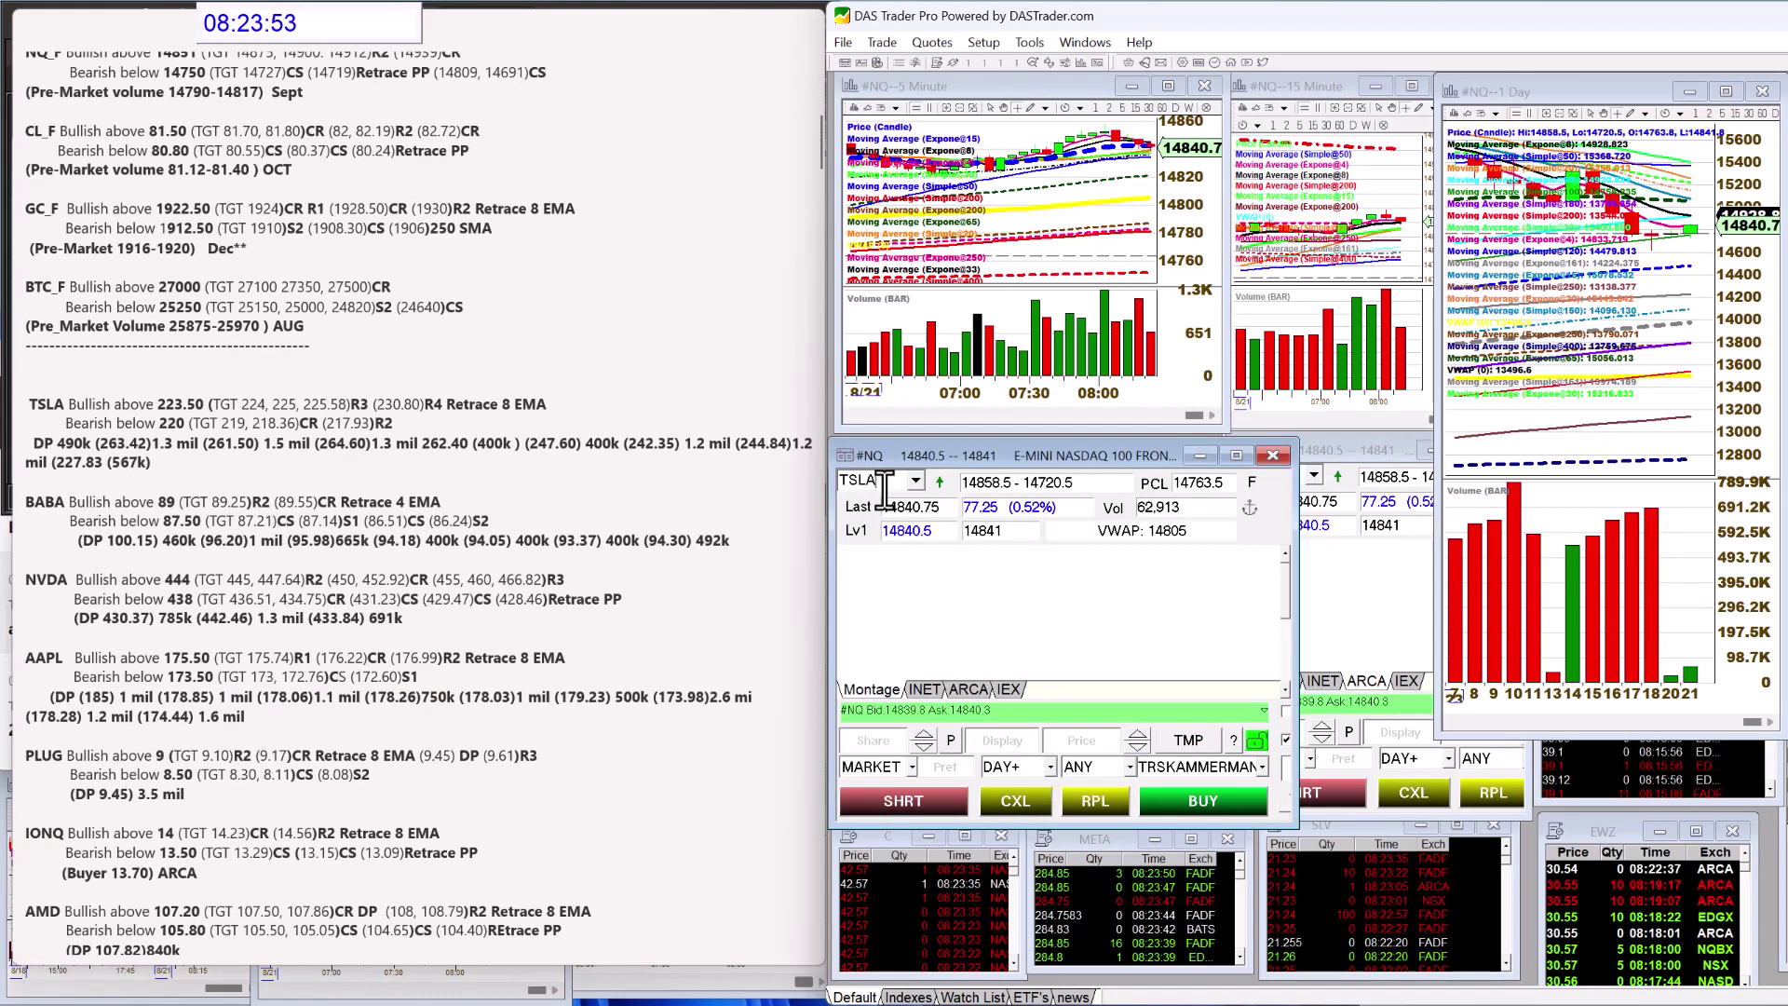
{"action": "key", "text": "Return"}
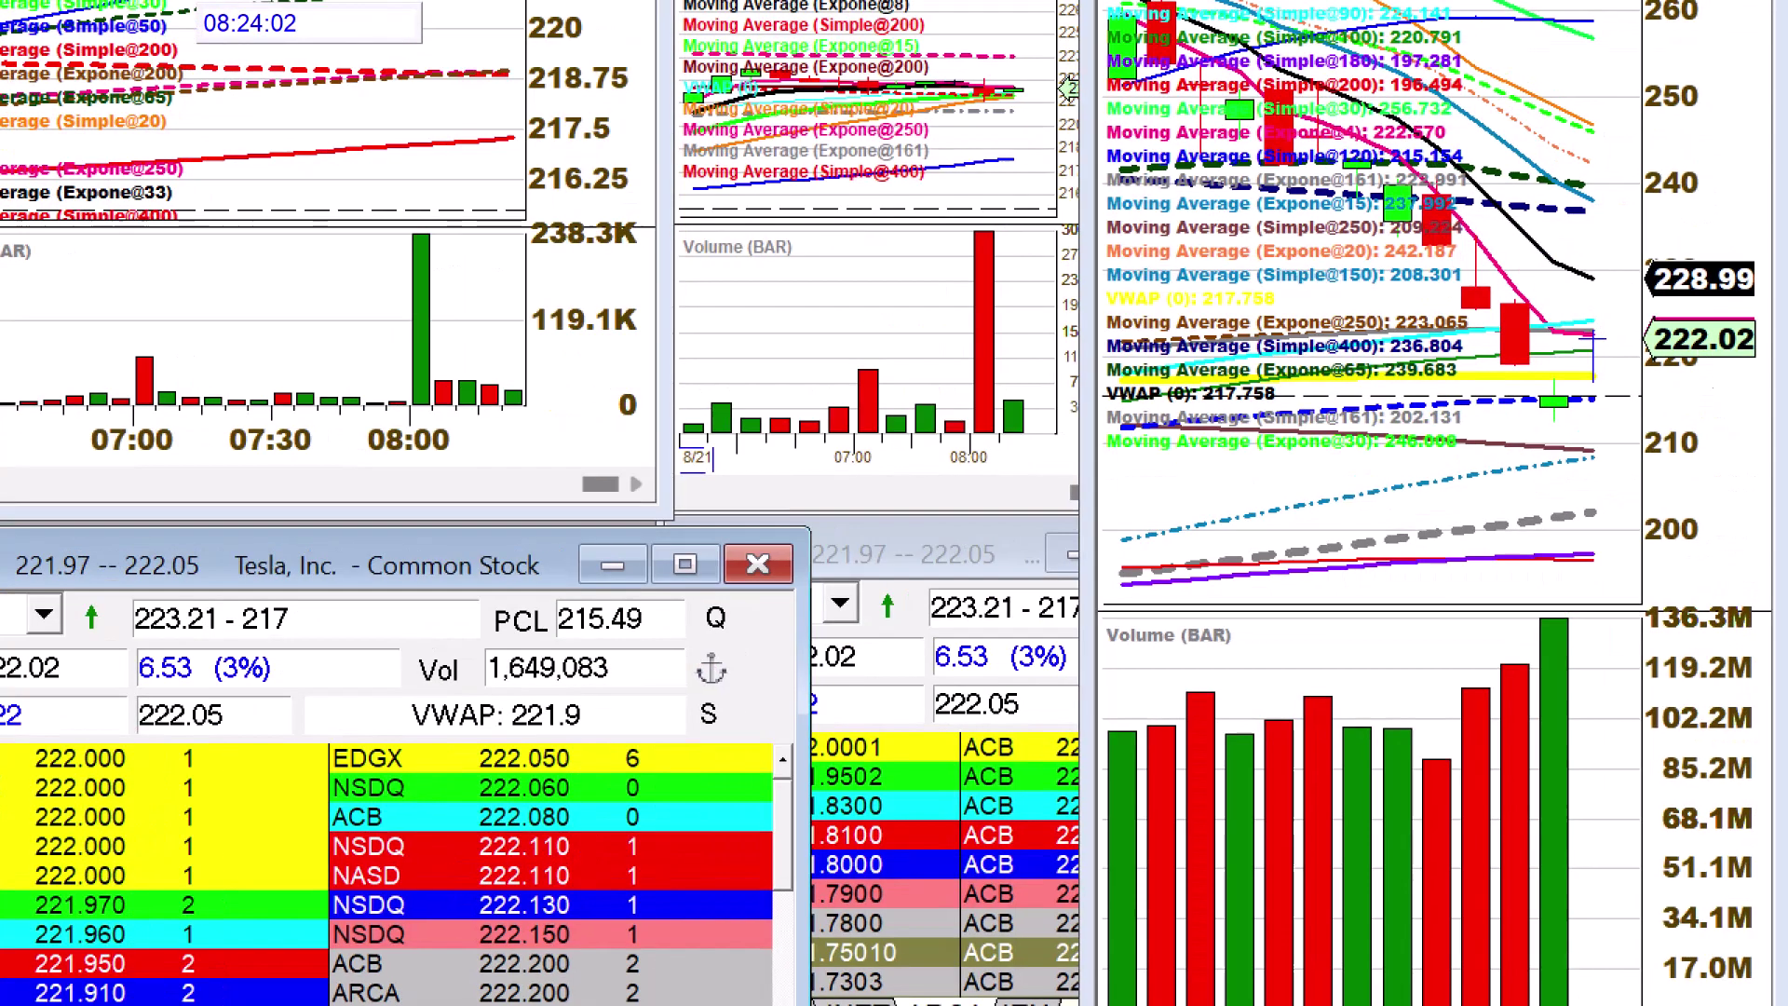
{"action": "mouse_move", "coordinate": [1600, 333]}
{"action": "left_mouse_down"}
{"action": "mouse_move", "coordinate": [1600, 274]}
{"action": "mouse_move", "coordinate": [1573, 285]}
{"action": "mouse_move", "coordinate": [1639, 282]}
{"action": "left_mouse_up"}
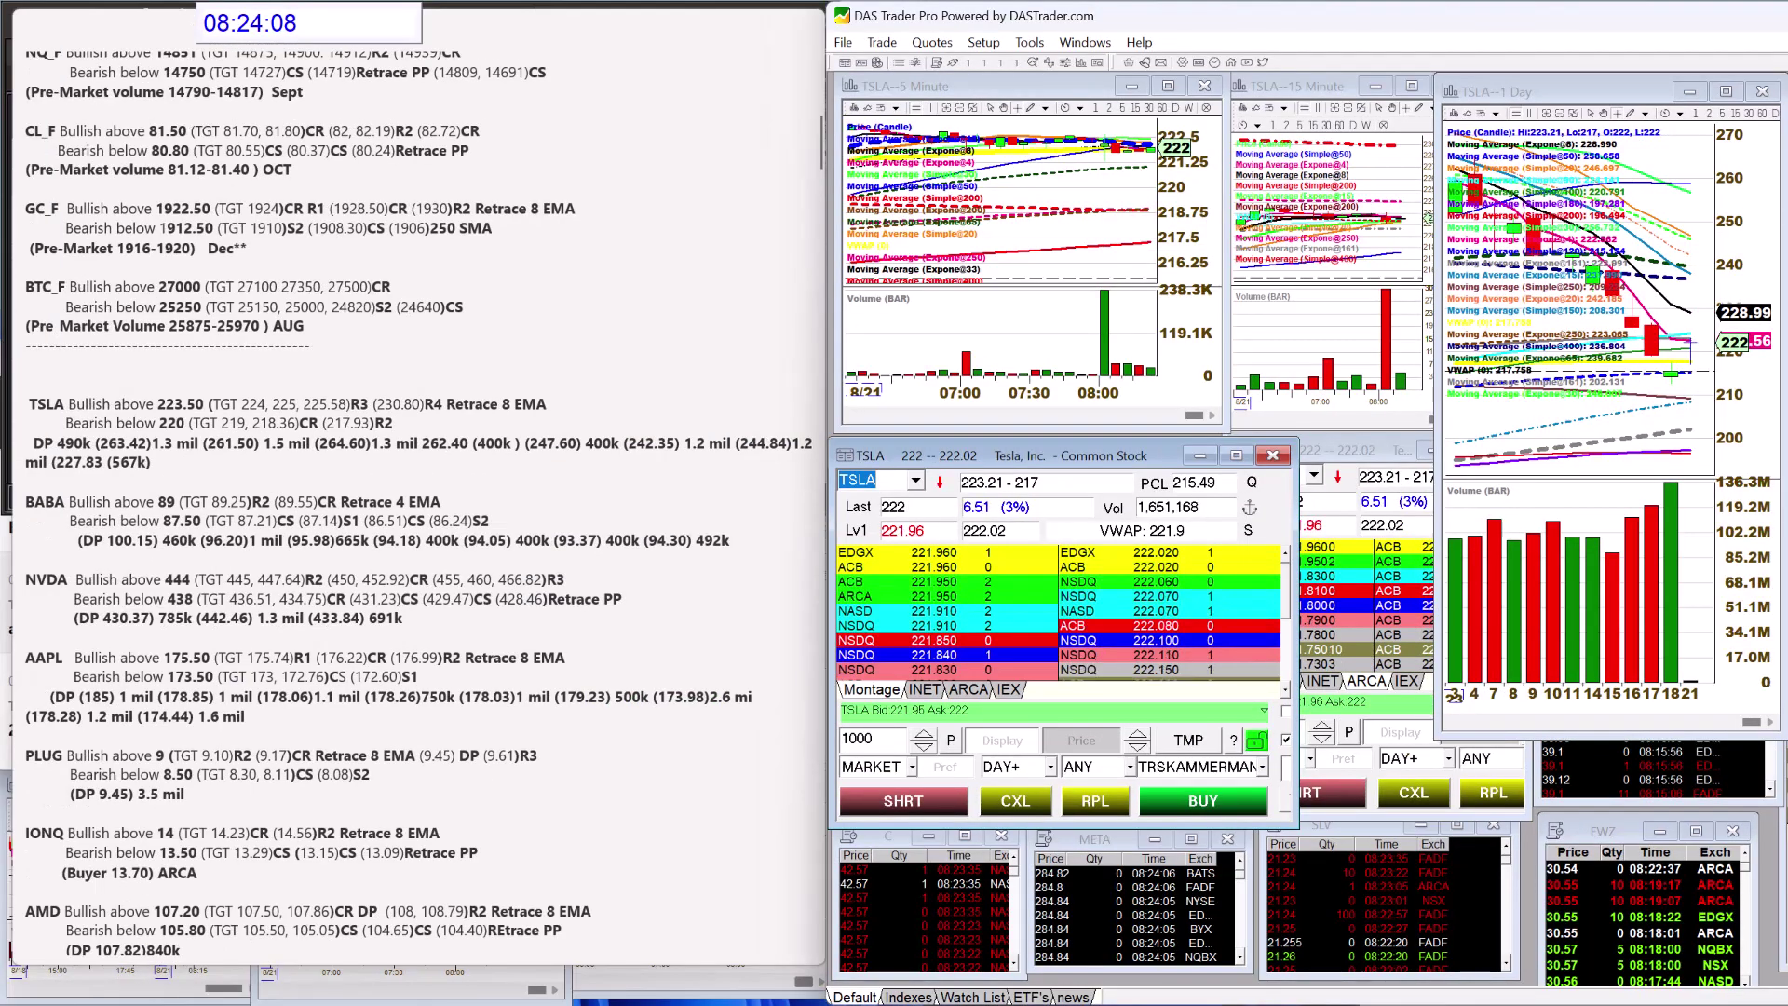
{"action": "left_click", "coordinate": [873, 484]}
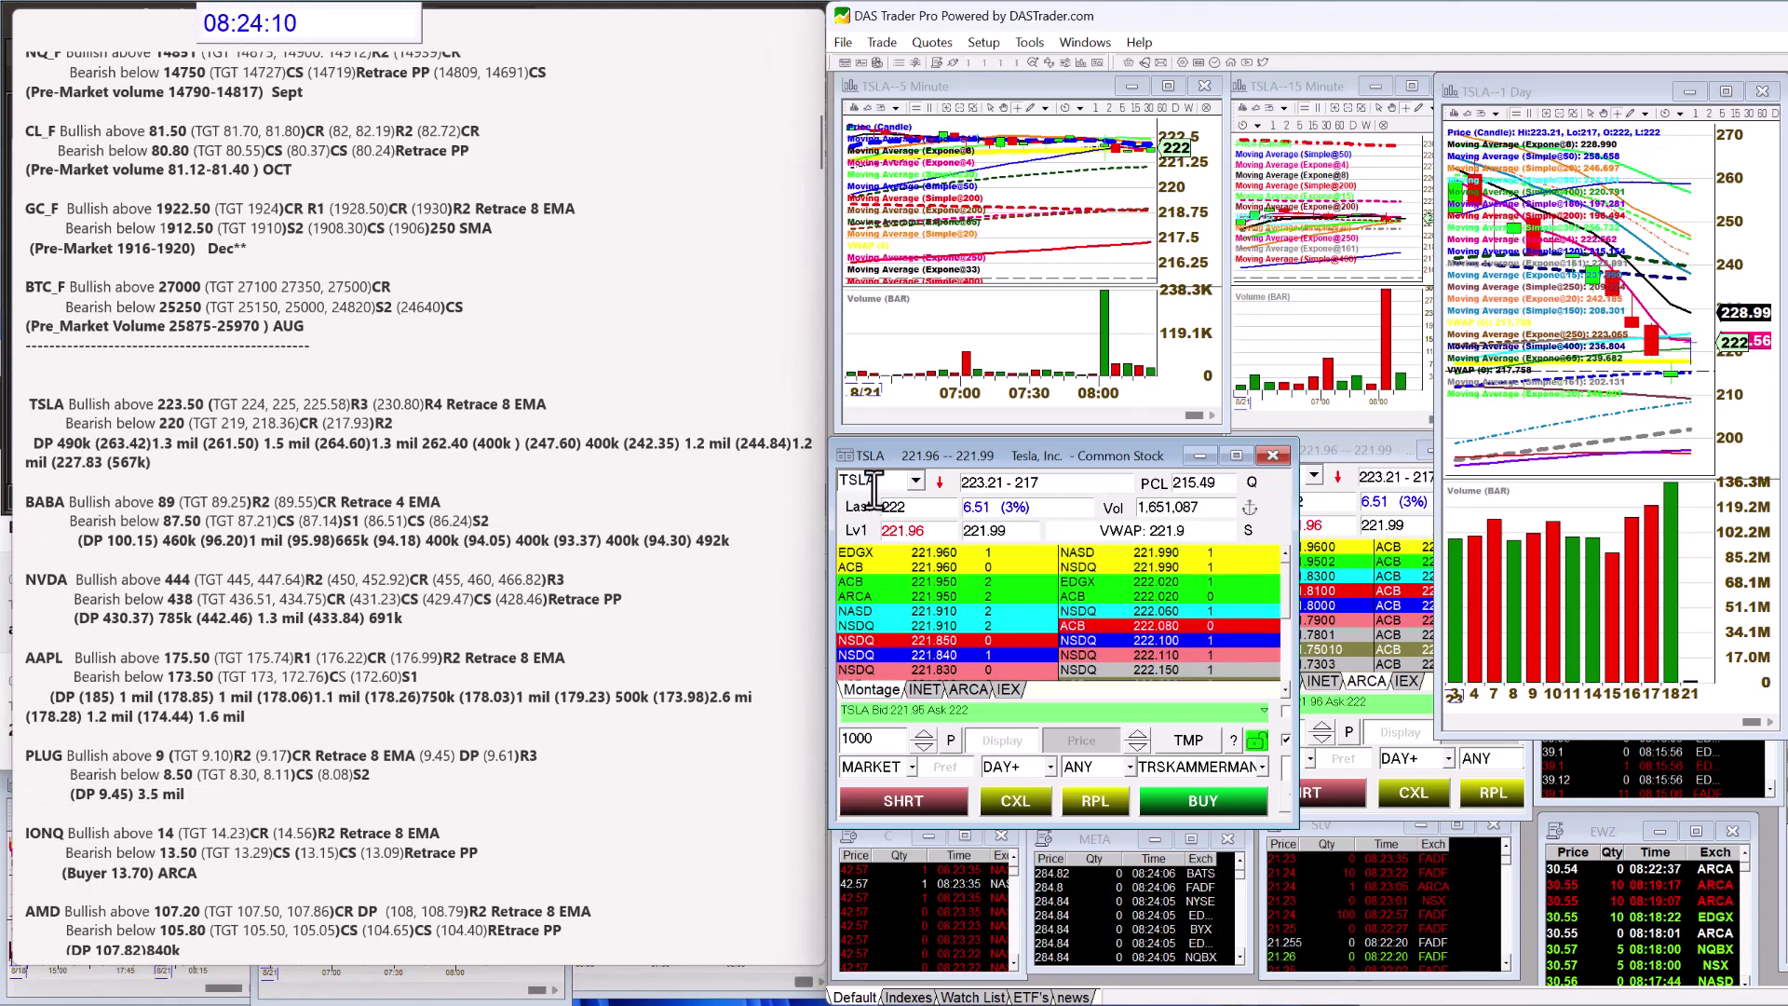
Review BABA in the montage and charts, then switch them to NVDA.
{"action": "type", "text": "BA"}
{"action": "type", "text": "BA"}
{"action": "key", "text": "Return"}
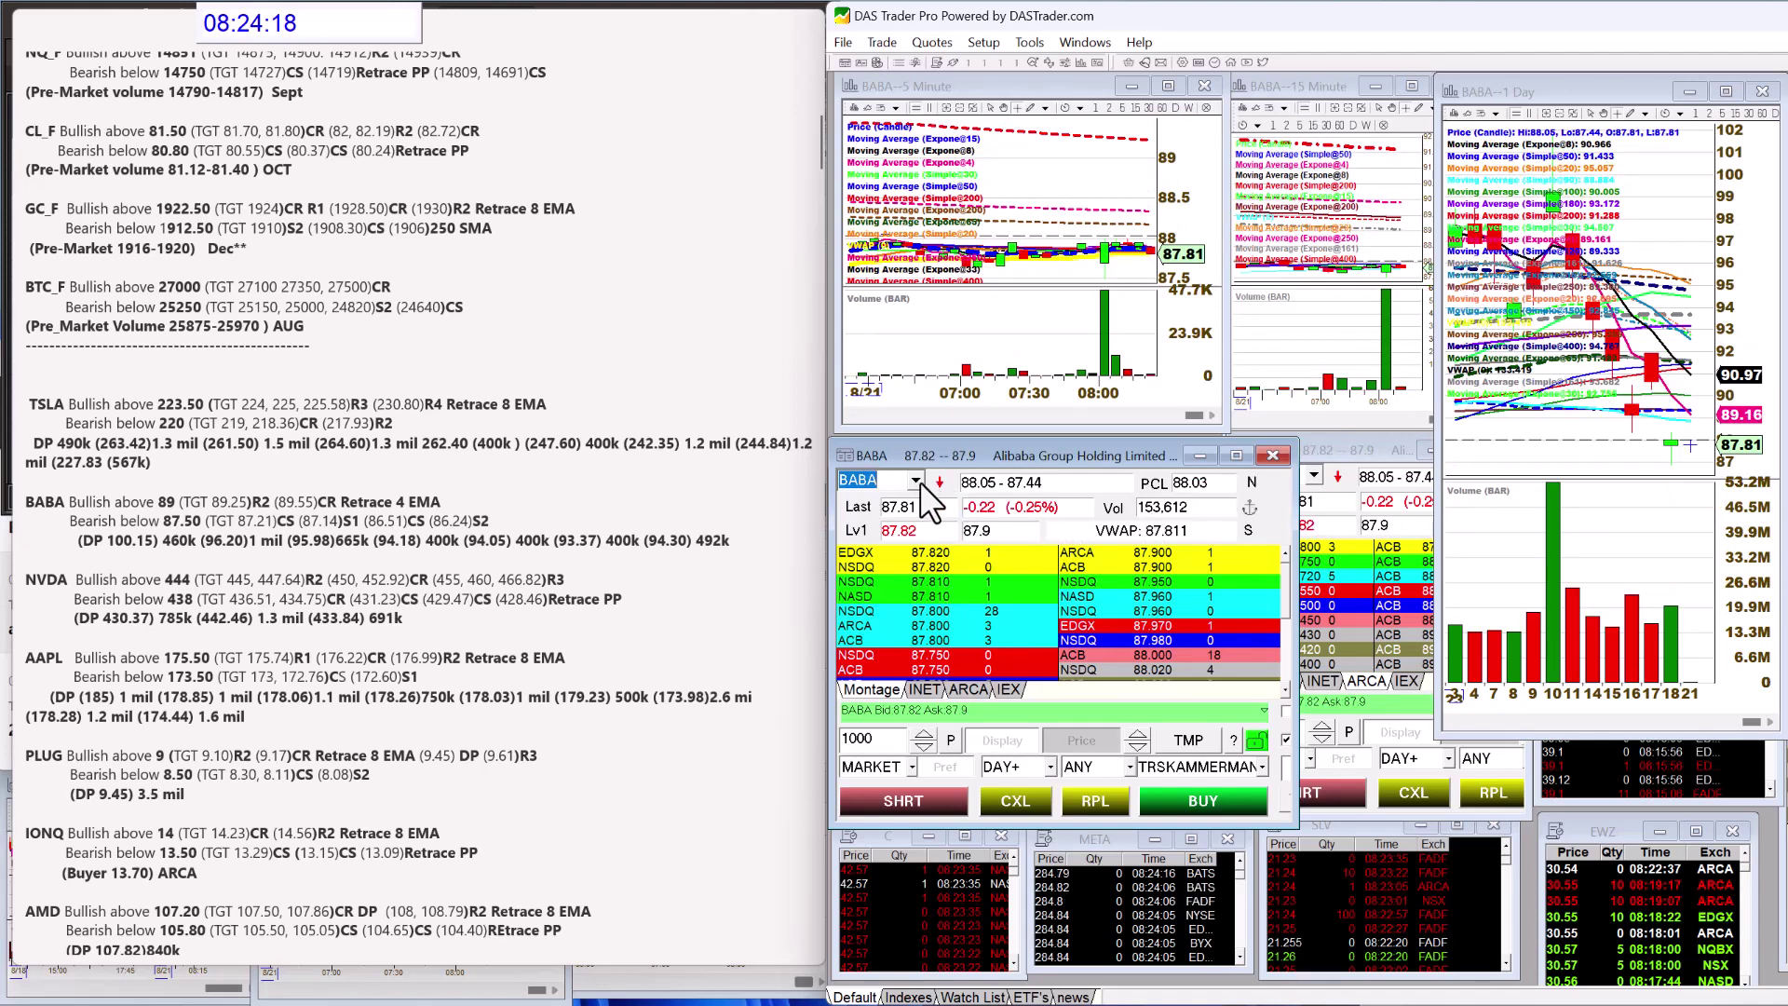
{"action": "left_click", "coordinate": [881, 487]}
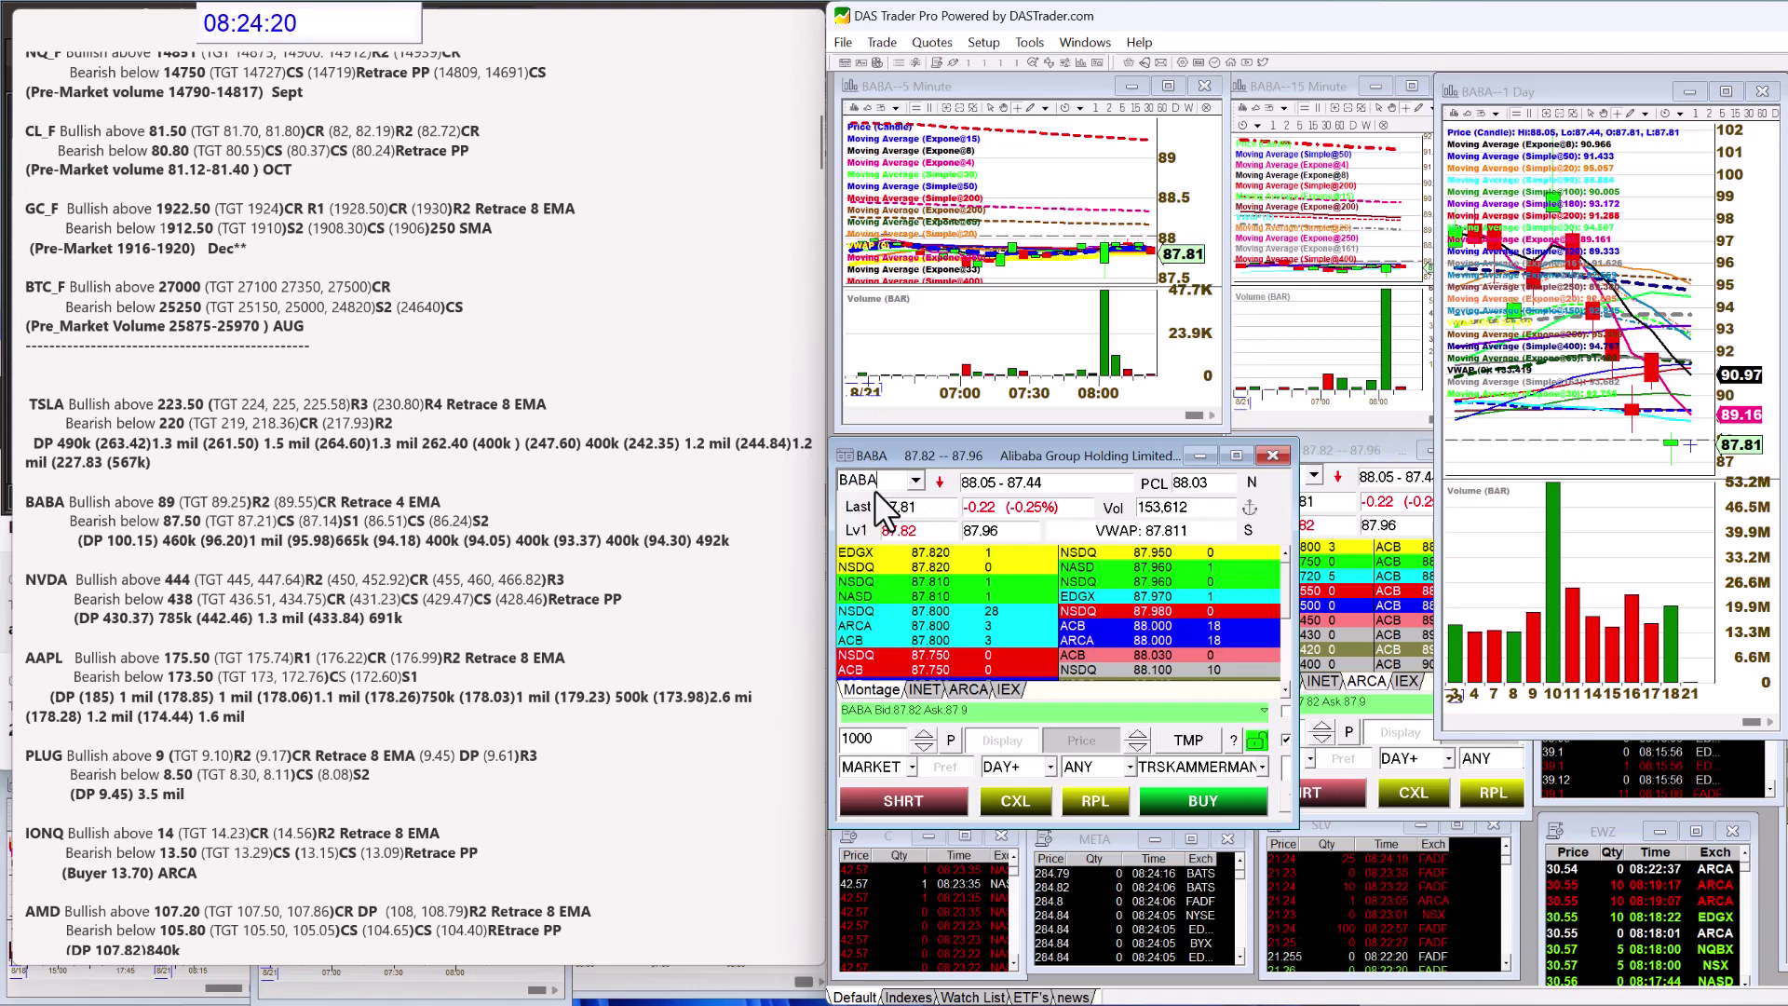
{"action": "key", "text": "BackSpace"}
{"action": "key", "text": "BackSpace"}
{"action": "key", "text": "BackSpace"}
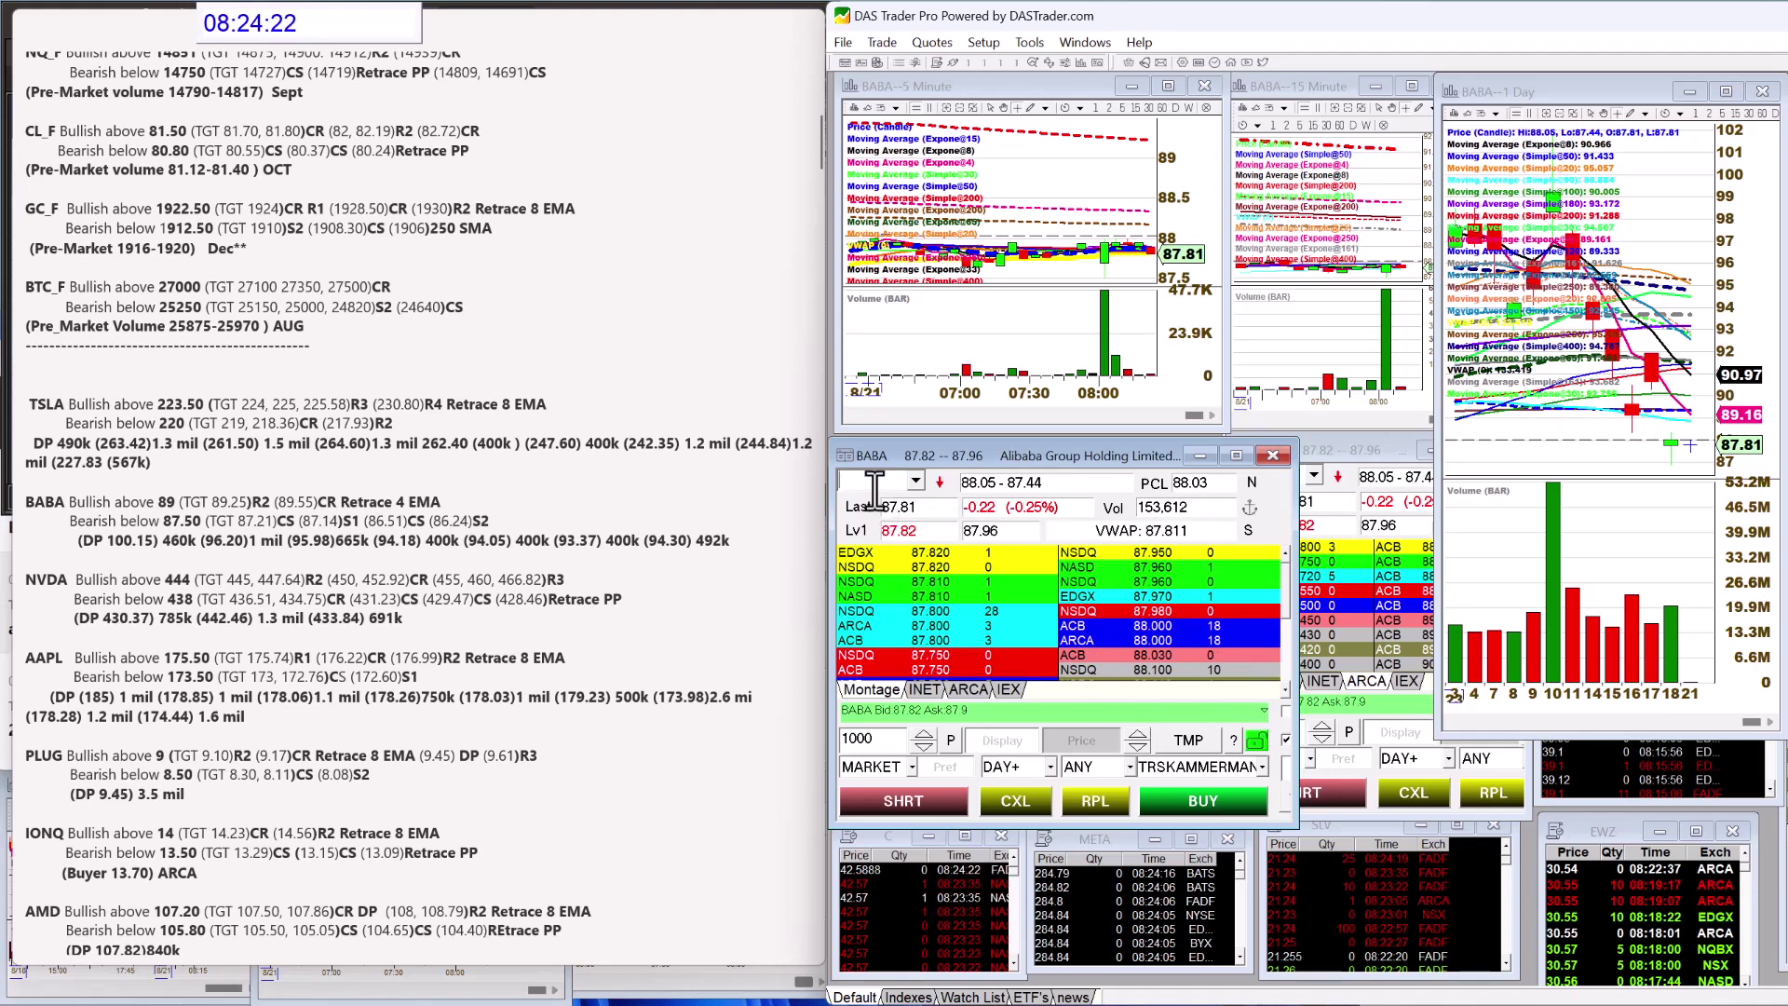
{"action": "type", "text": "NVDA"}
{"action": "key", "text": "Return"}
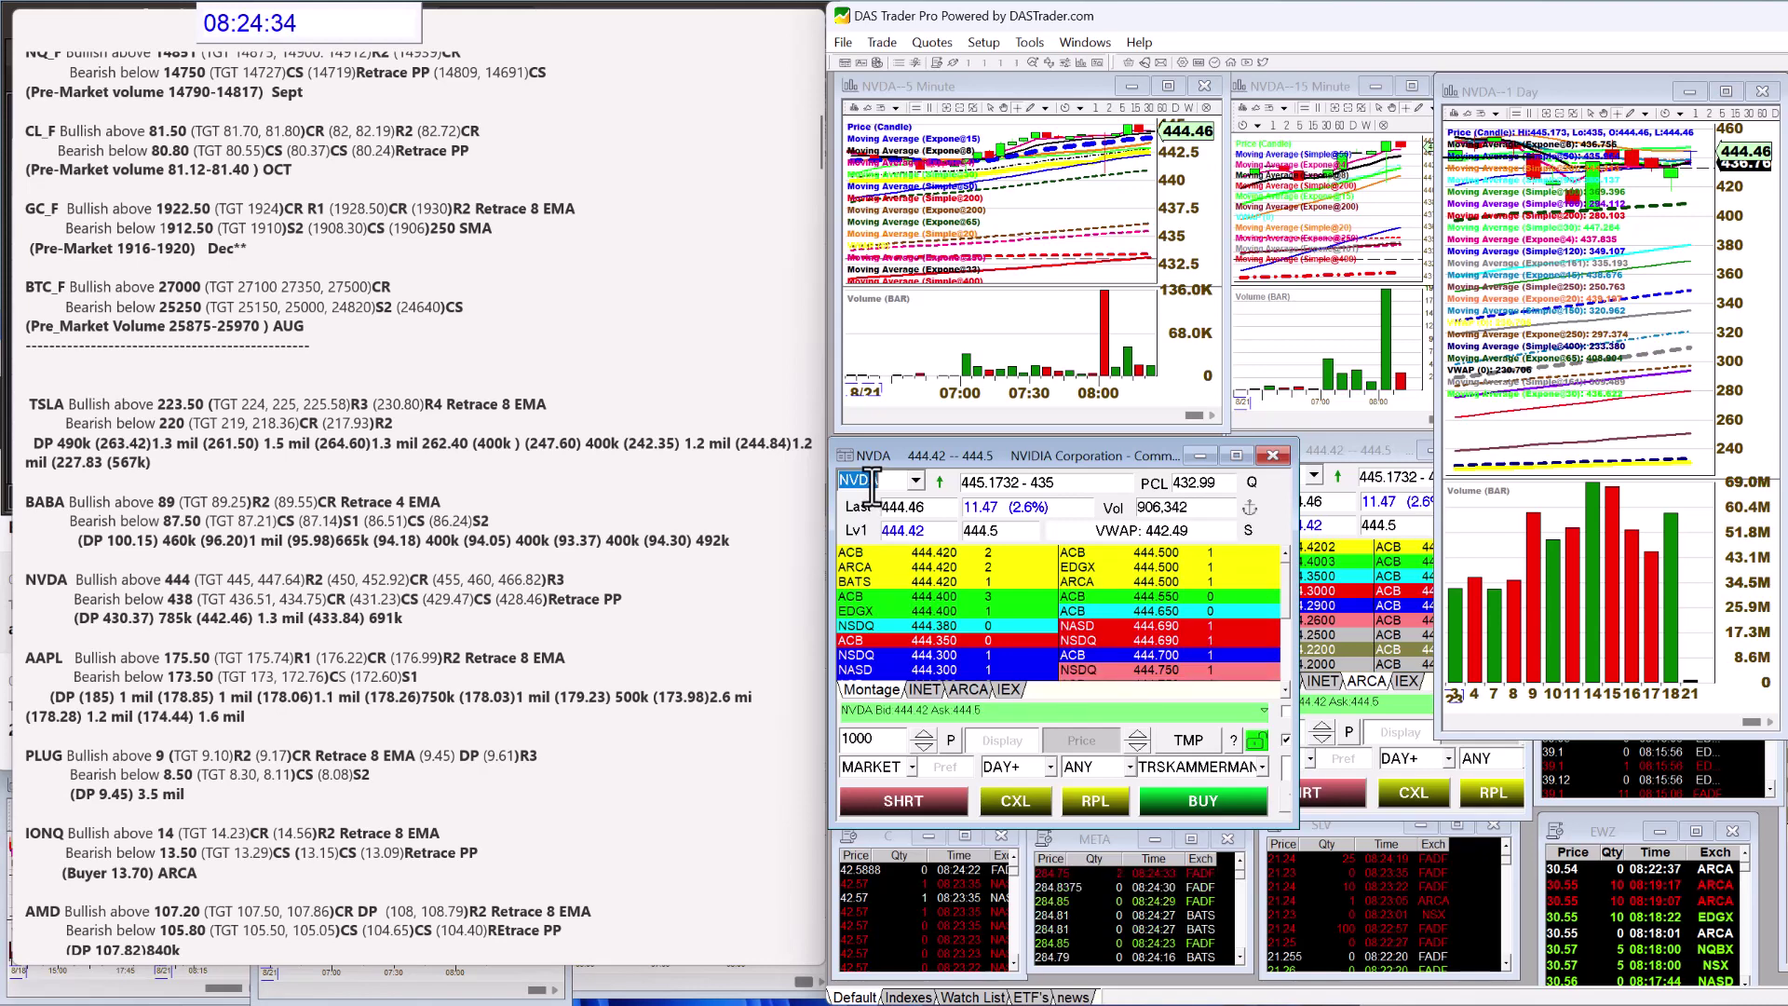
Load AAPL into the montage, Level 2 and linked charts.
{"action": "type", "text": "AAPL"}
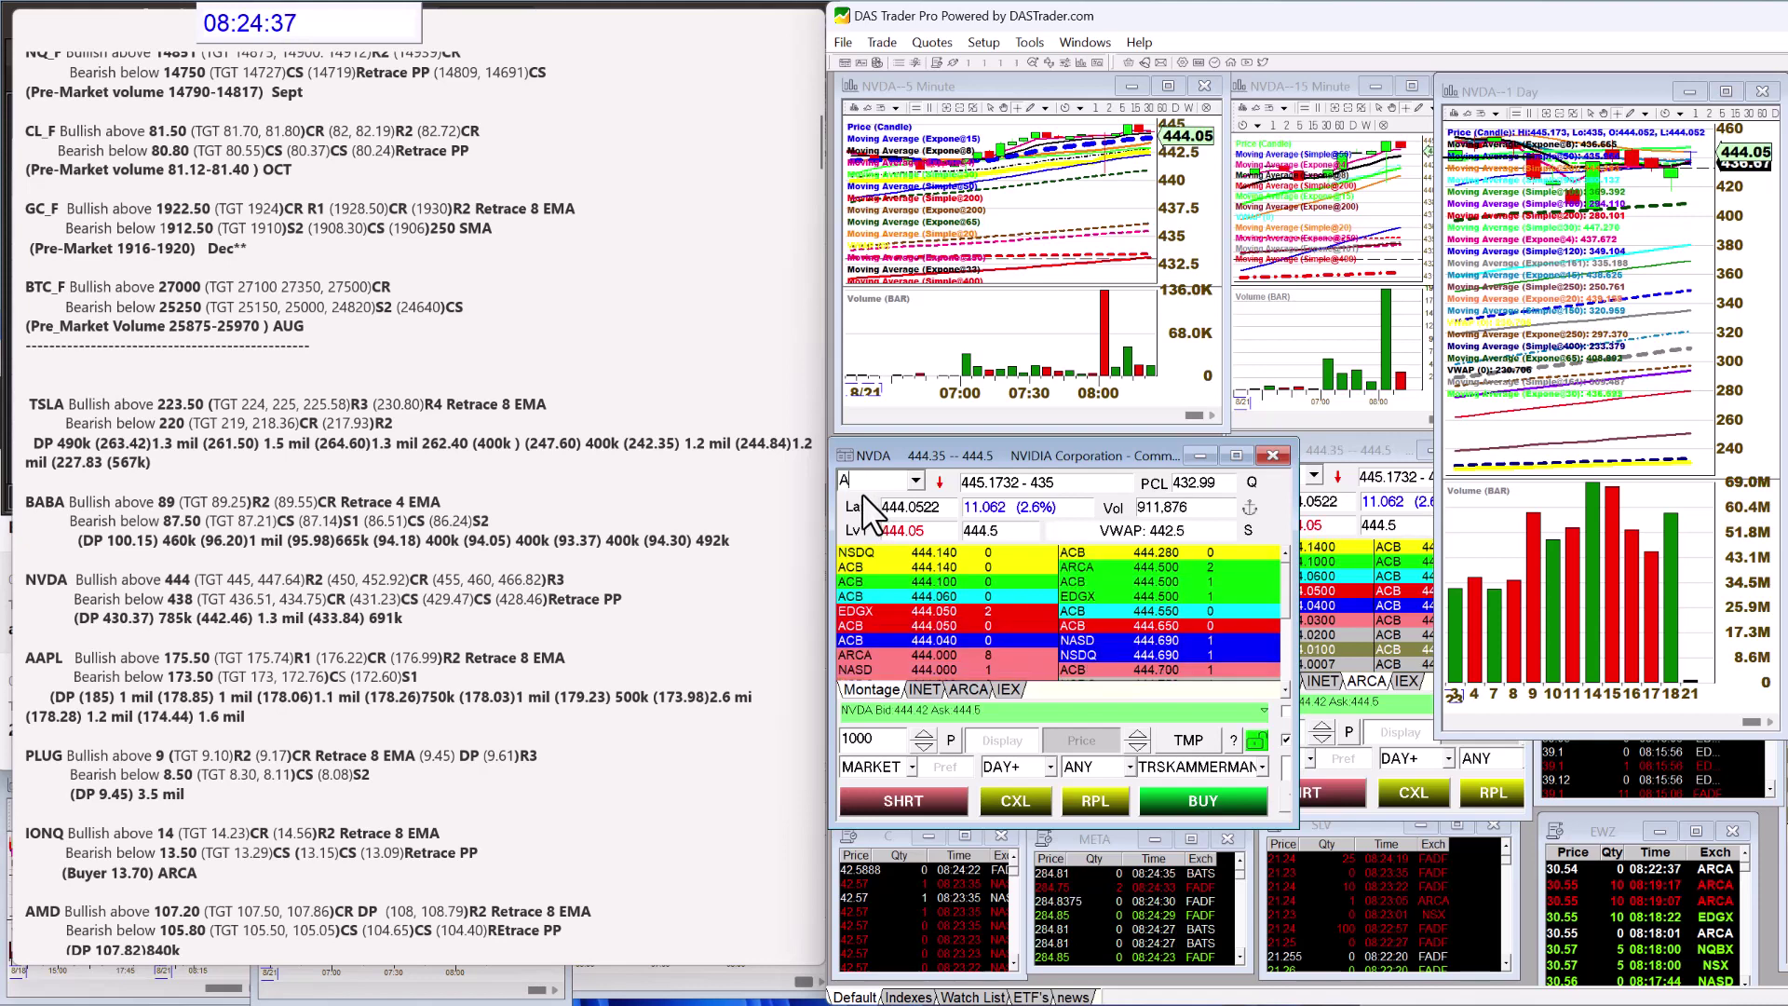
{"action": "key", "text": "Return"}
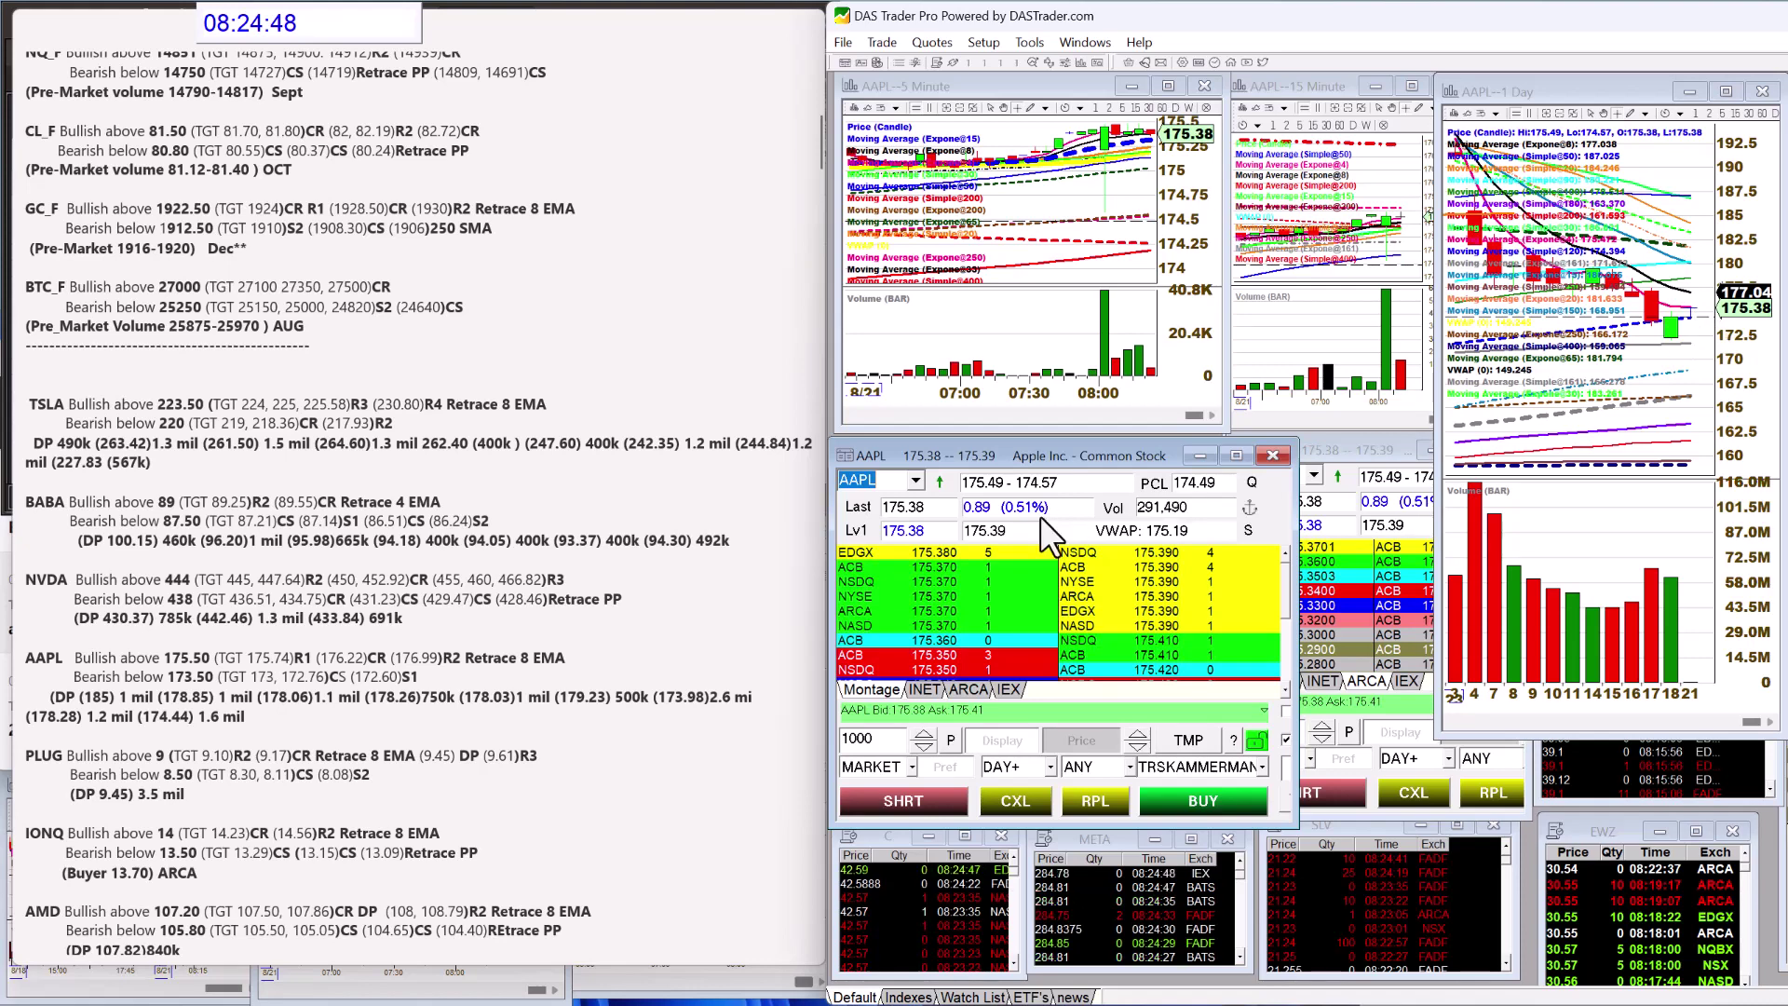
{"action": "left_click", "coordinate": [889, 479]}
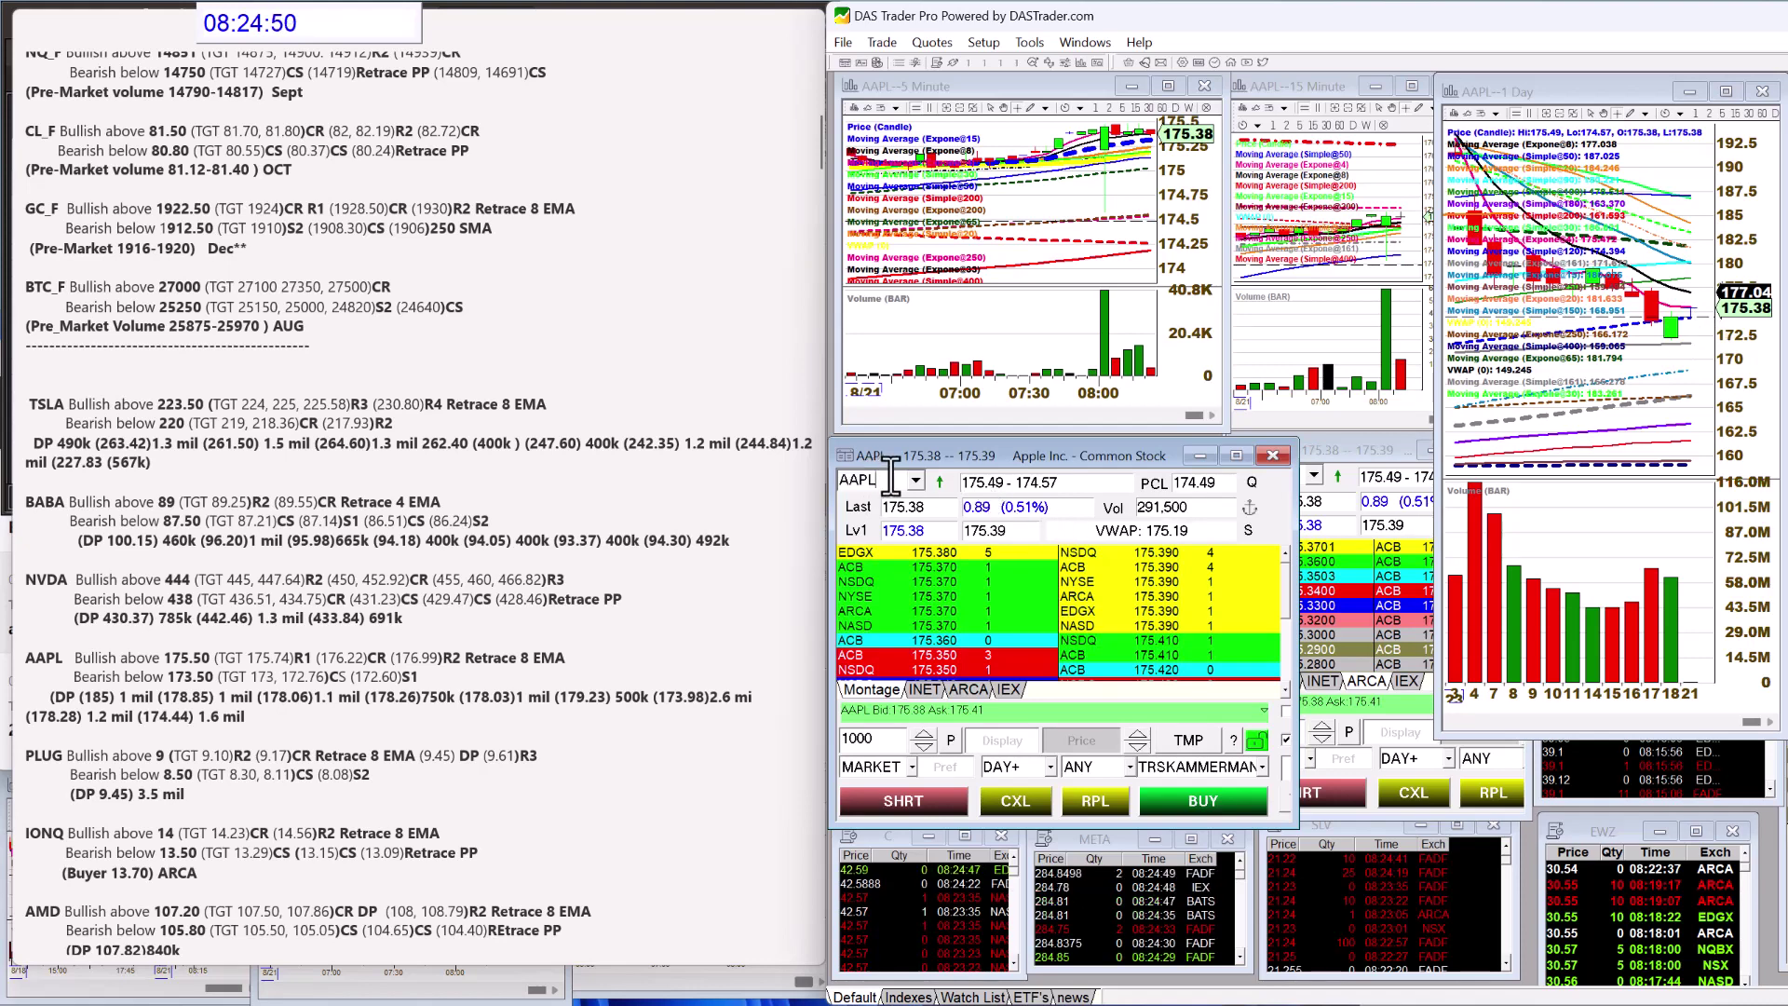
Replace AAPL with PLUG in the montage and linked charts.
{"action": "key", "text": "BackSpace"}
{"action": "key", "text": "BackSpace"}
{"action": "key", "text": "BackSpace"}
{"action": "key", "text": "BackSpace"}
{"action": "type", "text": "PLUG"}
{"action": "key", "text": "Return"}
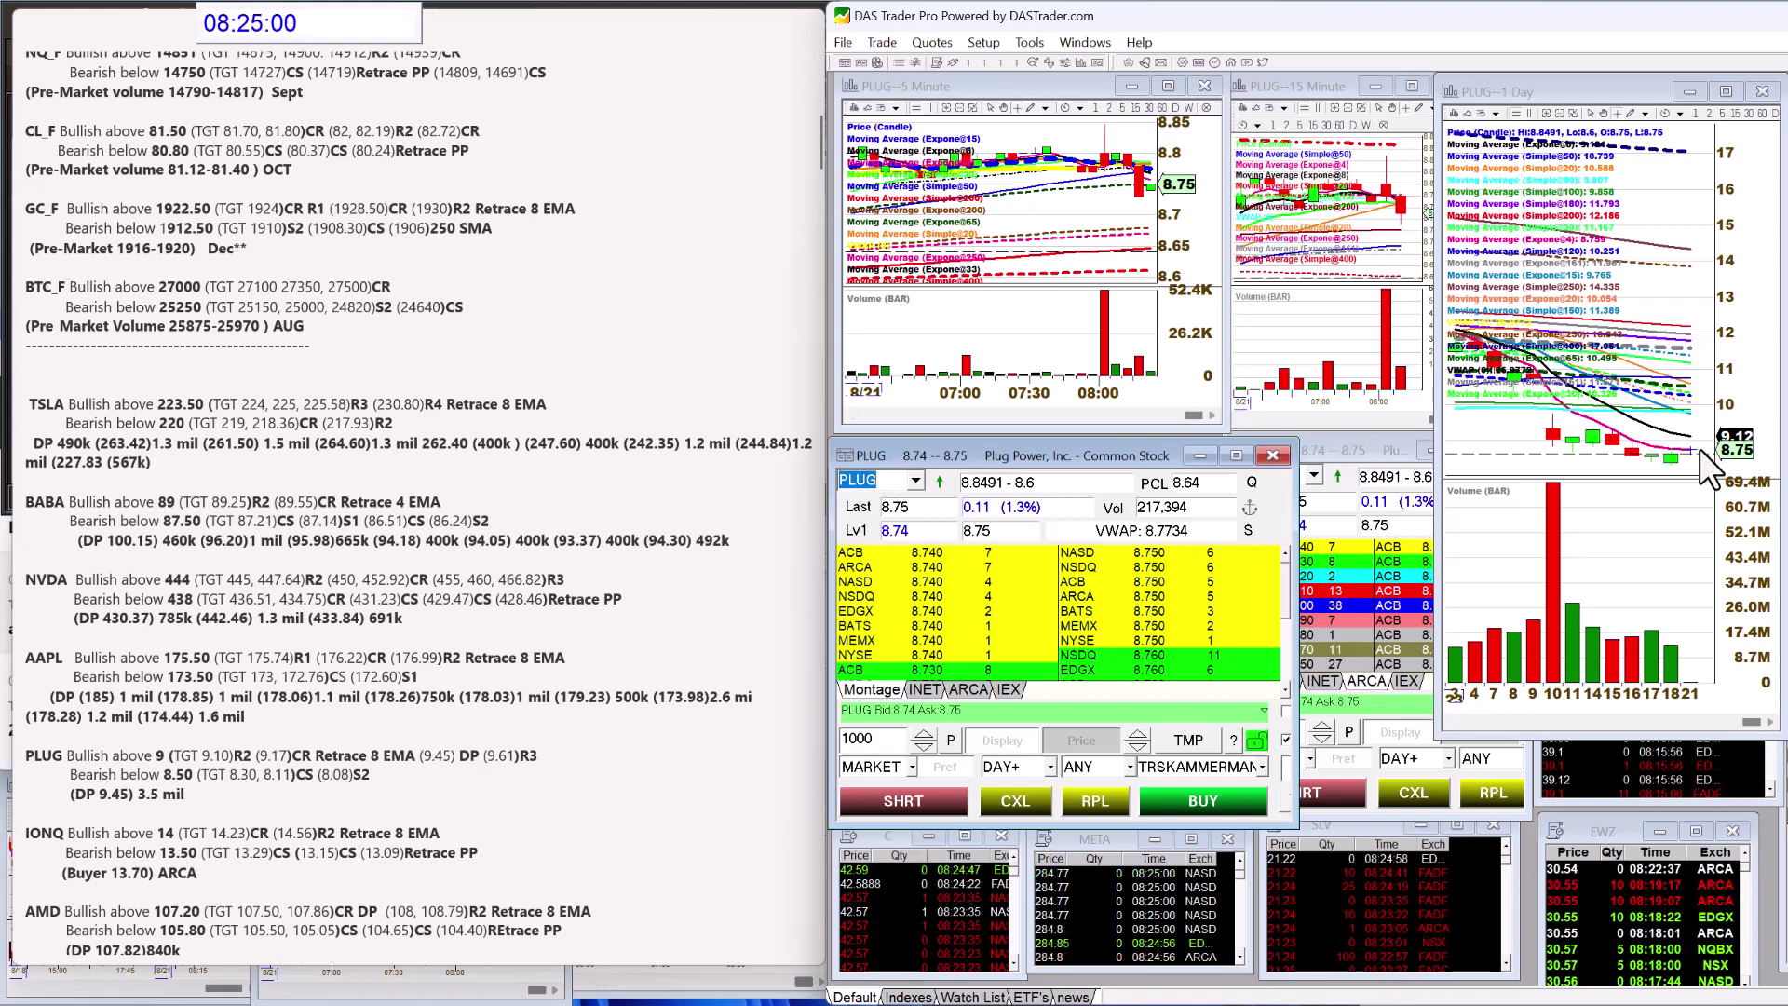
Highlight PLUG's 9.45 dark-pool level in the levels notes.
{"action": "left_click", "coordinate": [352, 735]}
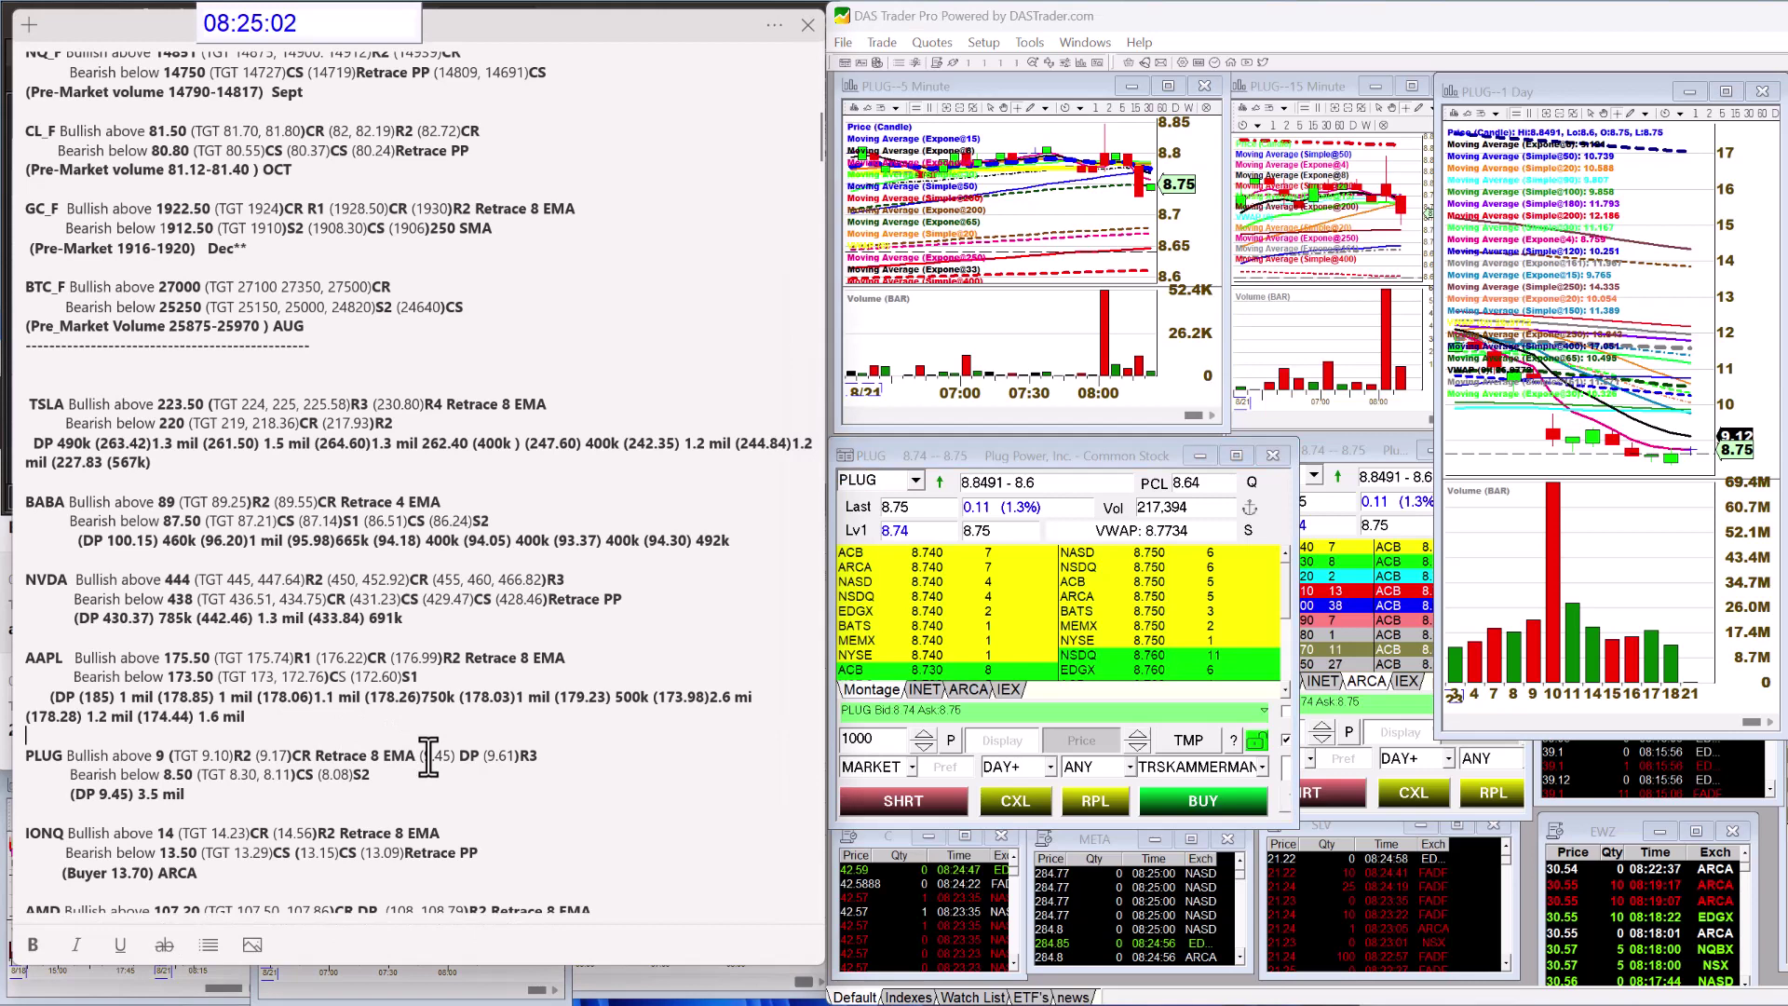
{"action": "left_click_drag", "start_coordinate": [419, 756], "coordinate": [480, 756]}
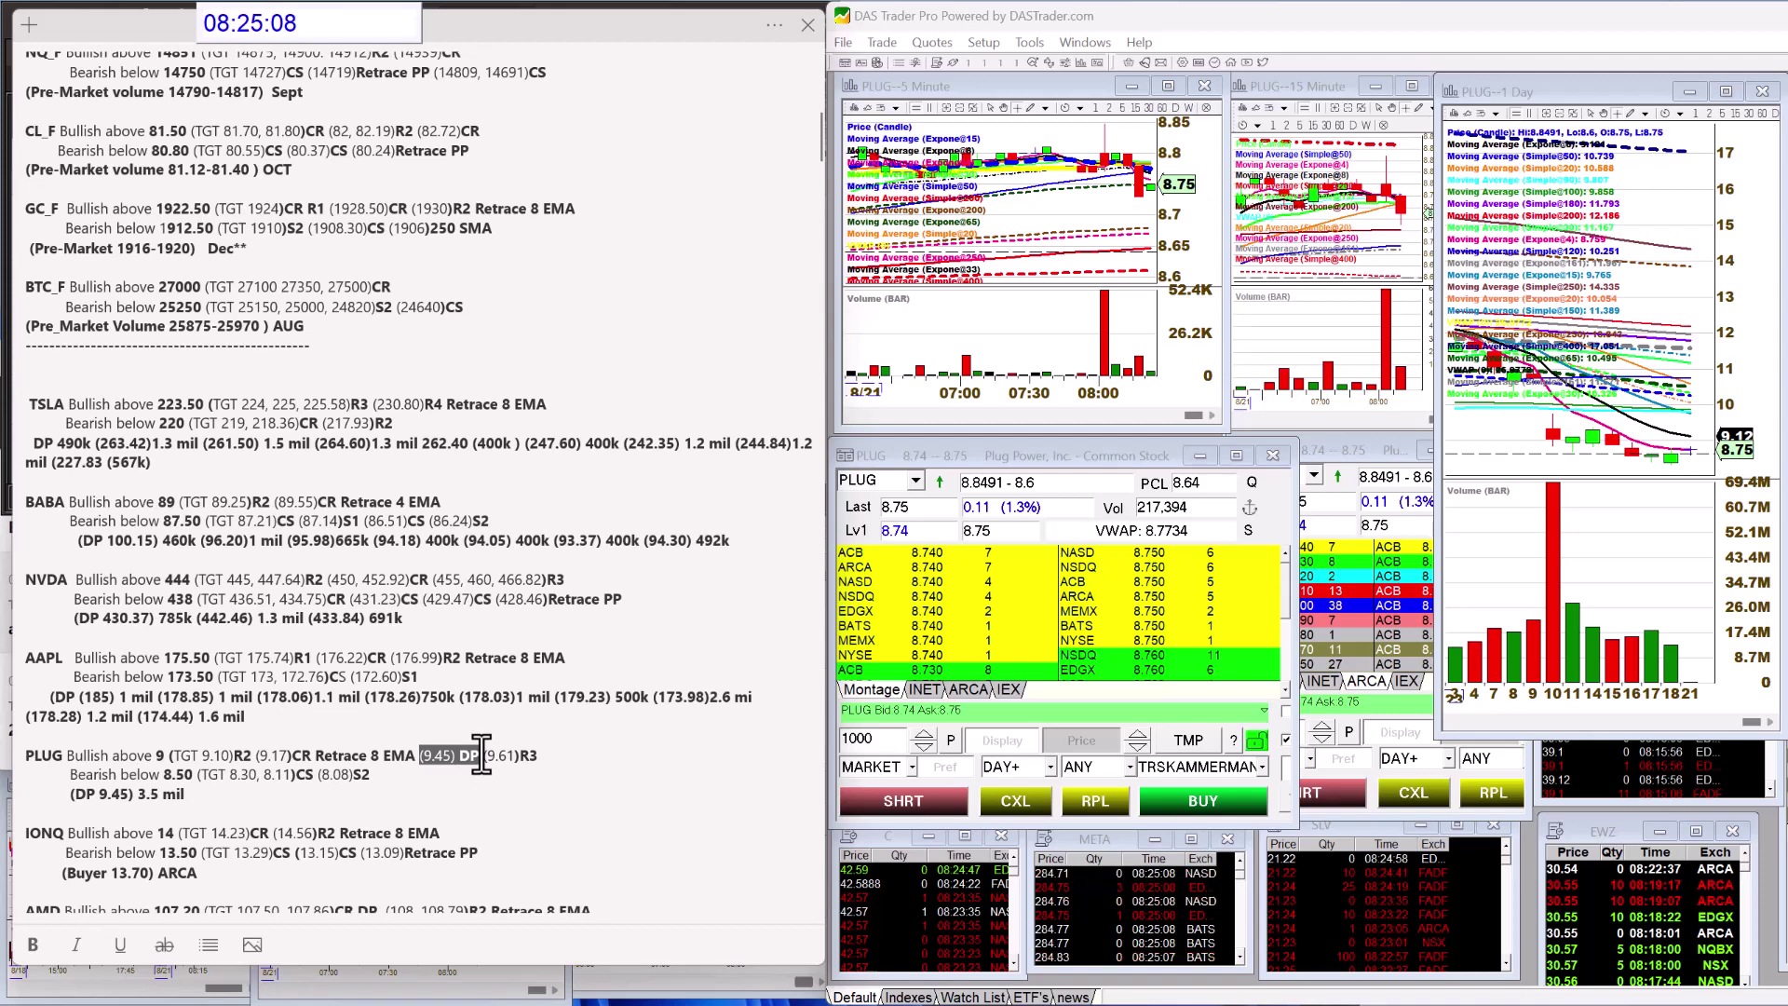
{"action": "scroll", "coordinate": [481, 756], "scroll_direction": "down", "scroll_amount": 3}
Load IONQ, then AMD, into the montage and linked charts.
{"action": "left_click", "coordinate": [880, 482]}
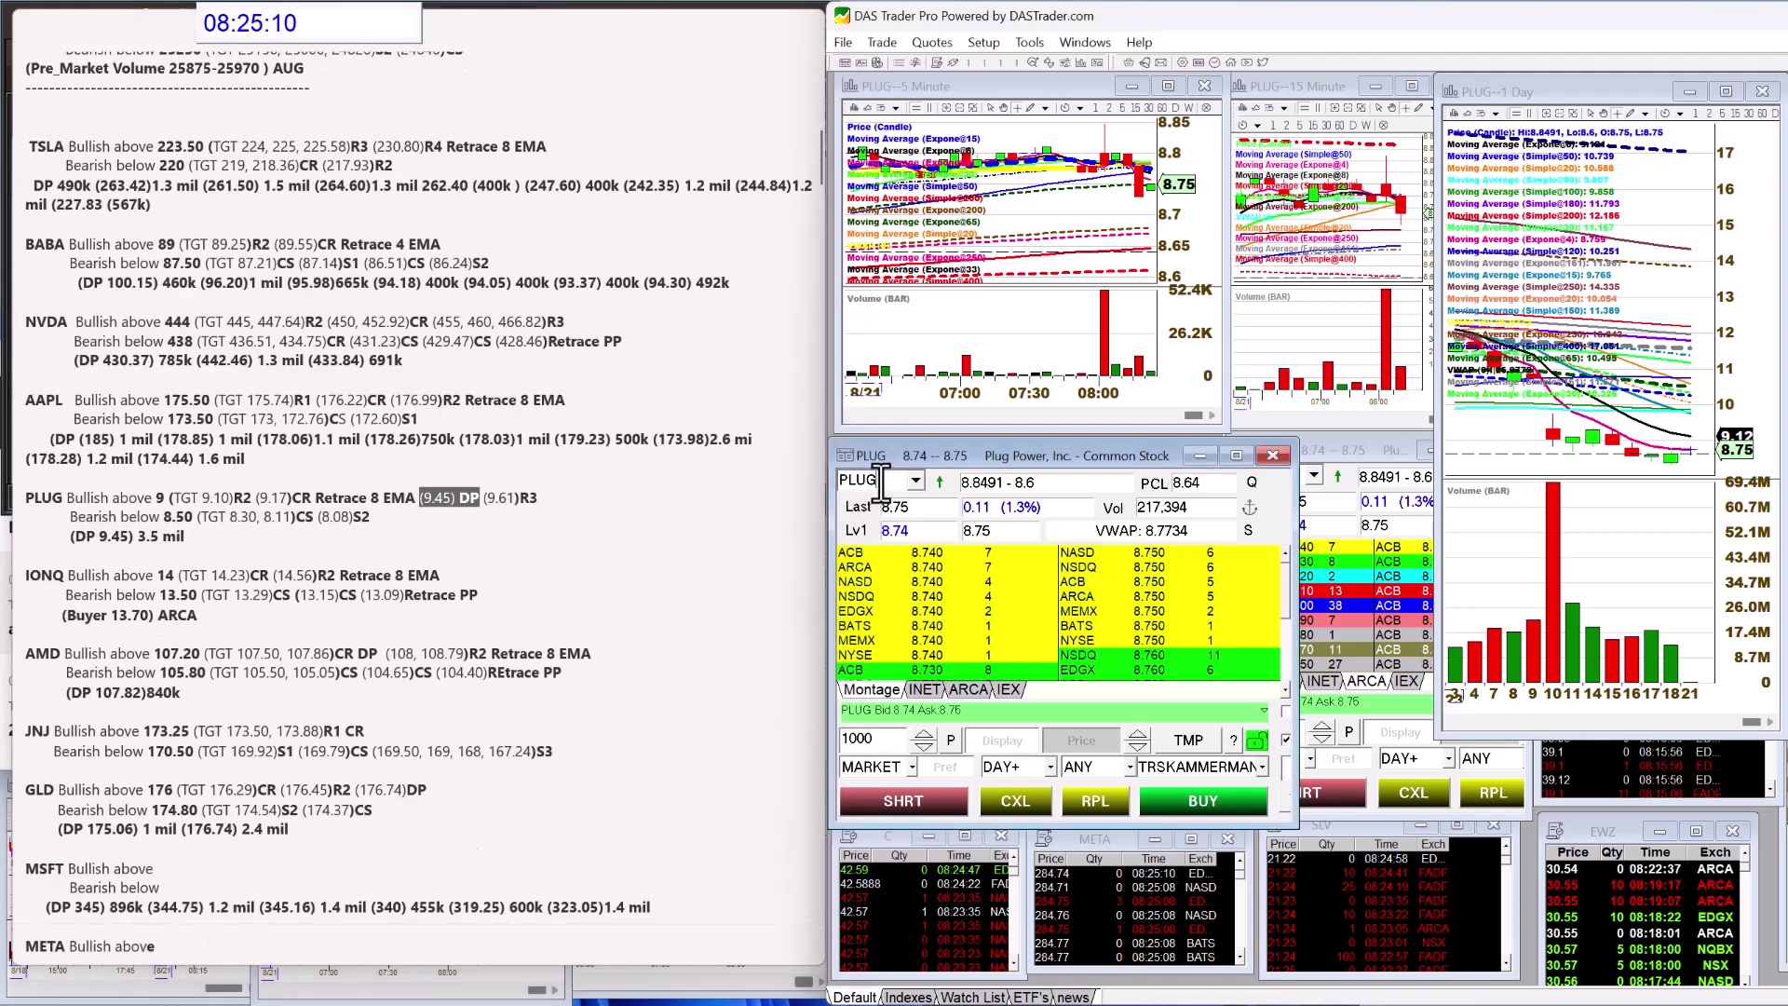
{"action": "key", "text": "BackSpace"}
{"action": "key", "text": "BackSpace"}
{"action": "key", "text": "BackSpace"}
{"action": "key", "text": "BackSpace"}
{"action": "type", "text": "IONQ"}
{"action": "key", "text": "Return"}
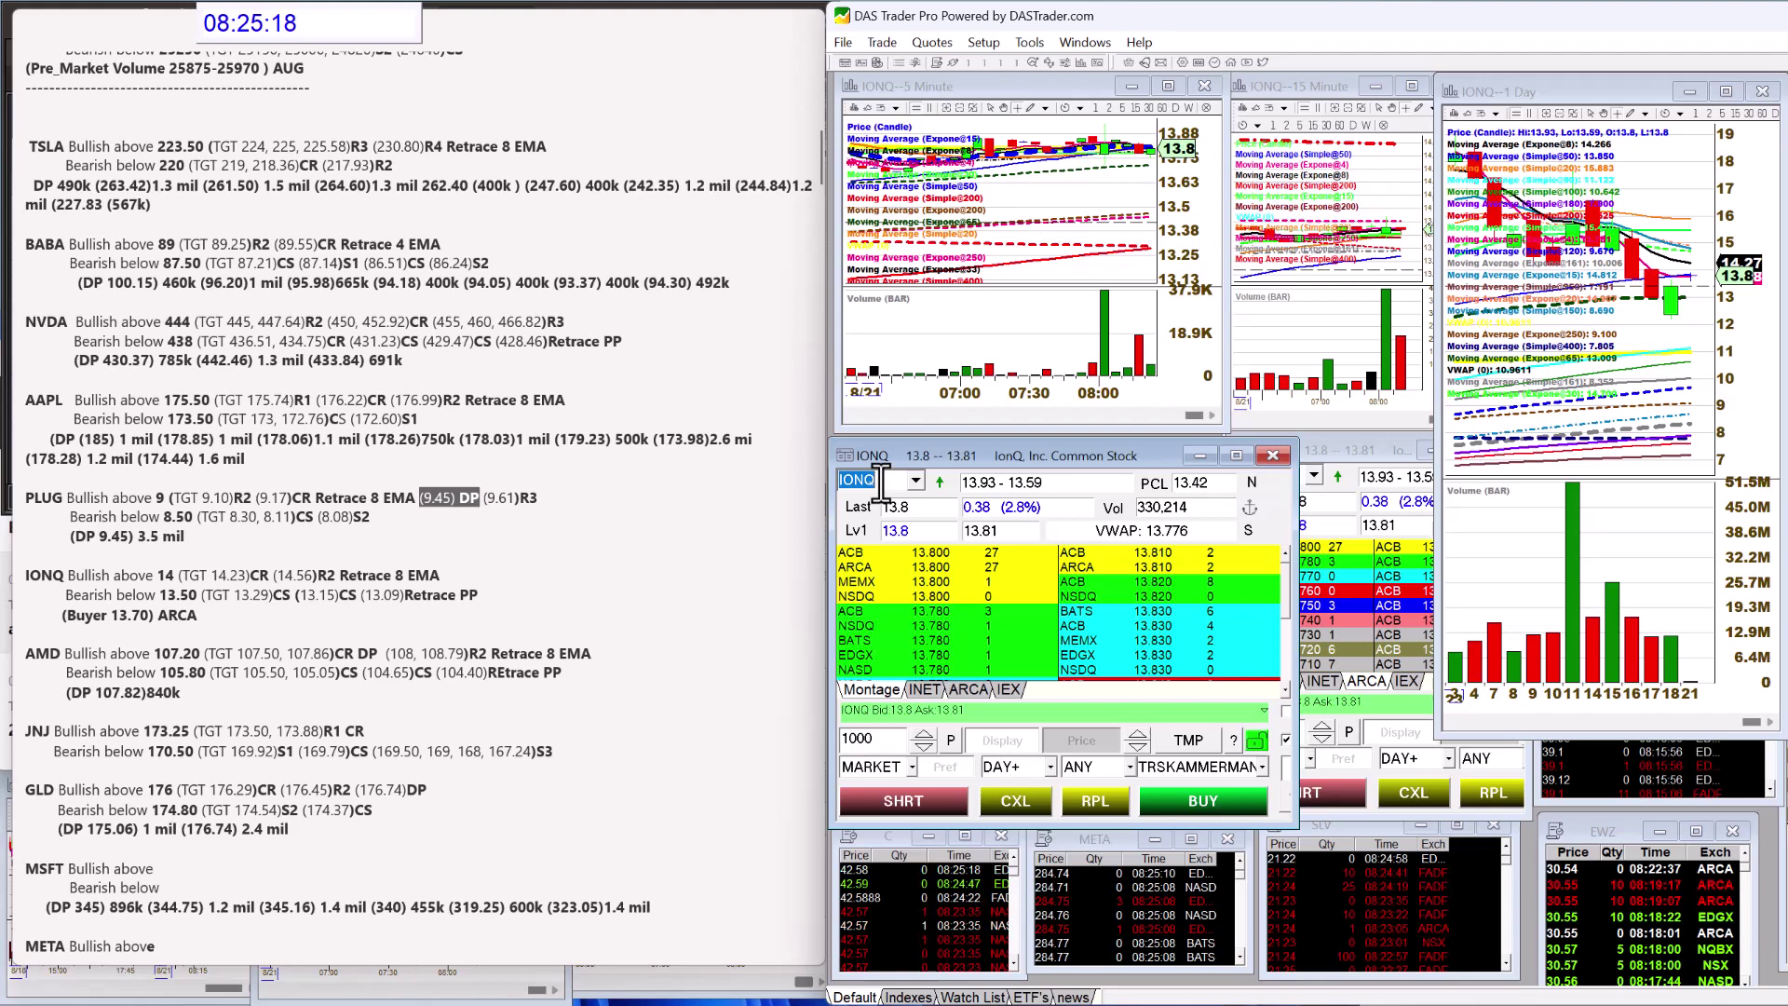
{"action": "type", "text": "AMD"}
{"action": "key", "text": "Return"}
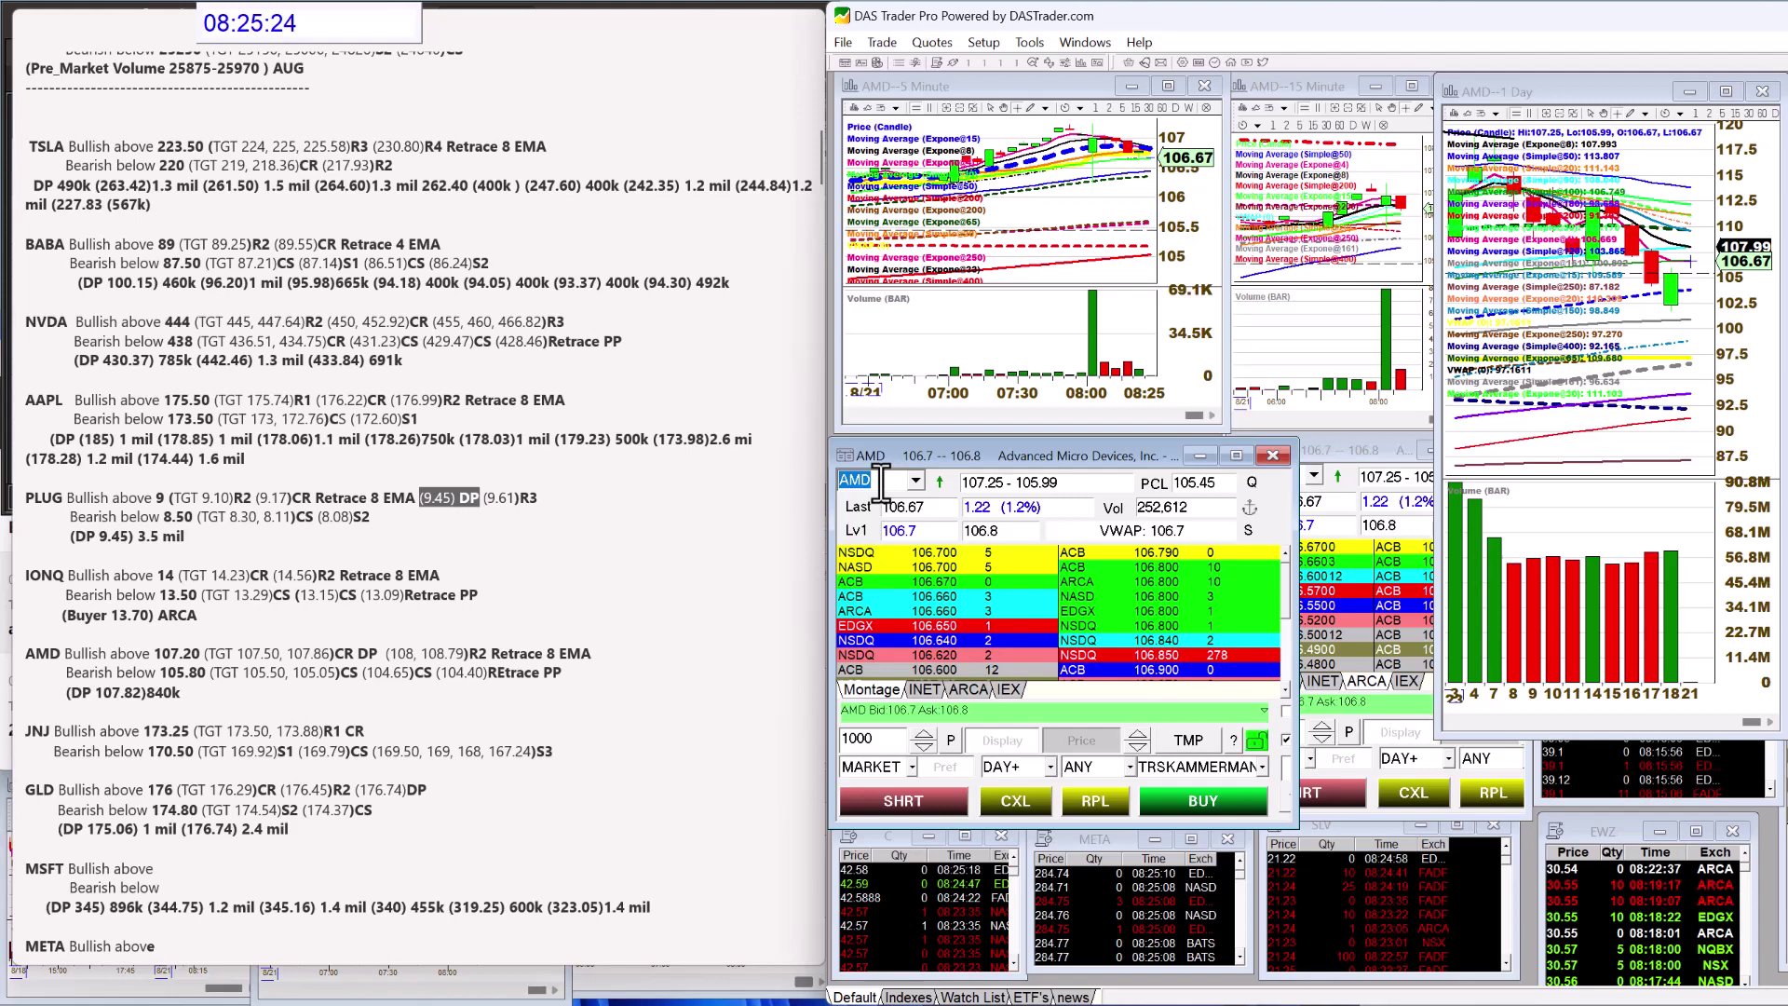
Bring up Johnson & Johnson (JNJ) in the montage, Level 2 and charts.
{"action": "type", "text": "JNJ"}
{"action": "key", "text": "Return"}
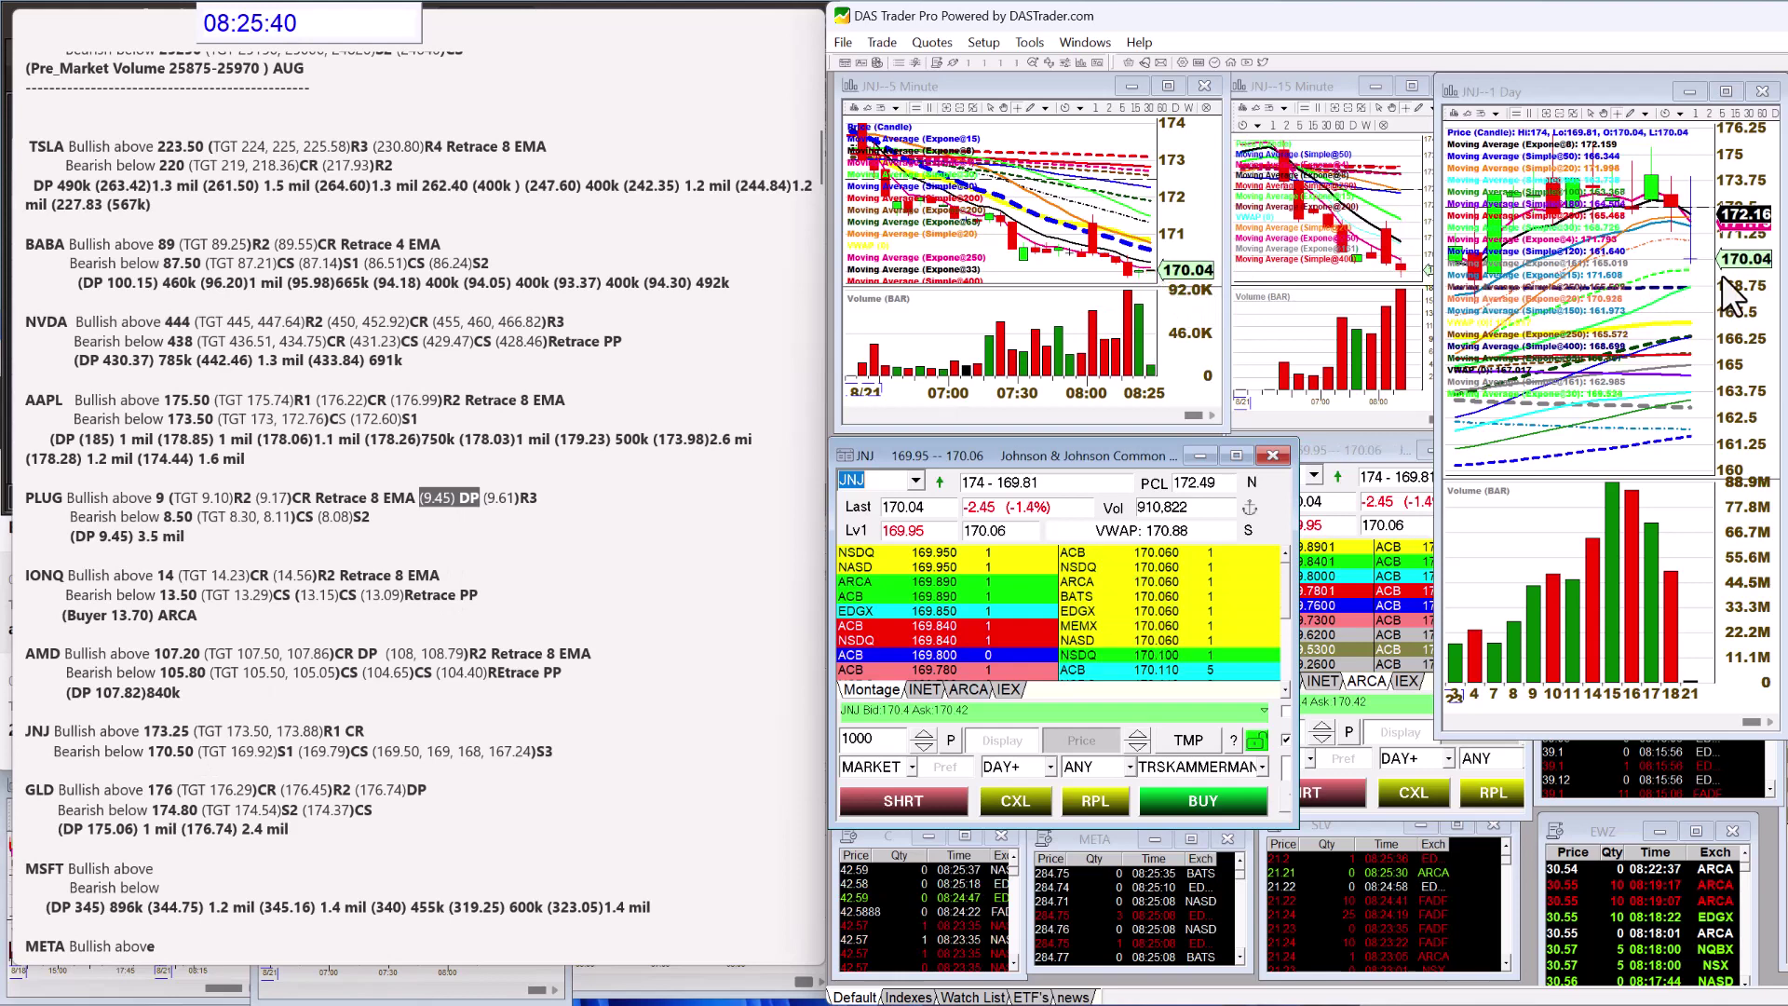
{"action": "left_click", "coordinate": [881, 477]}
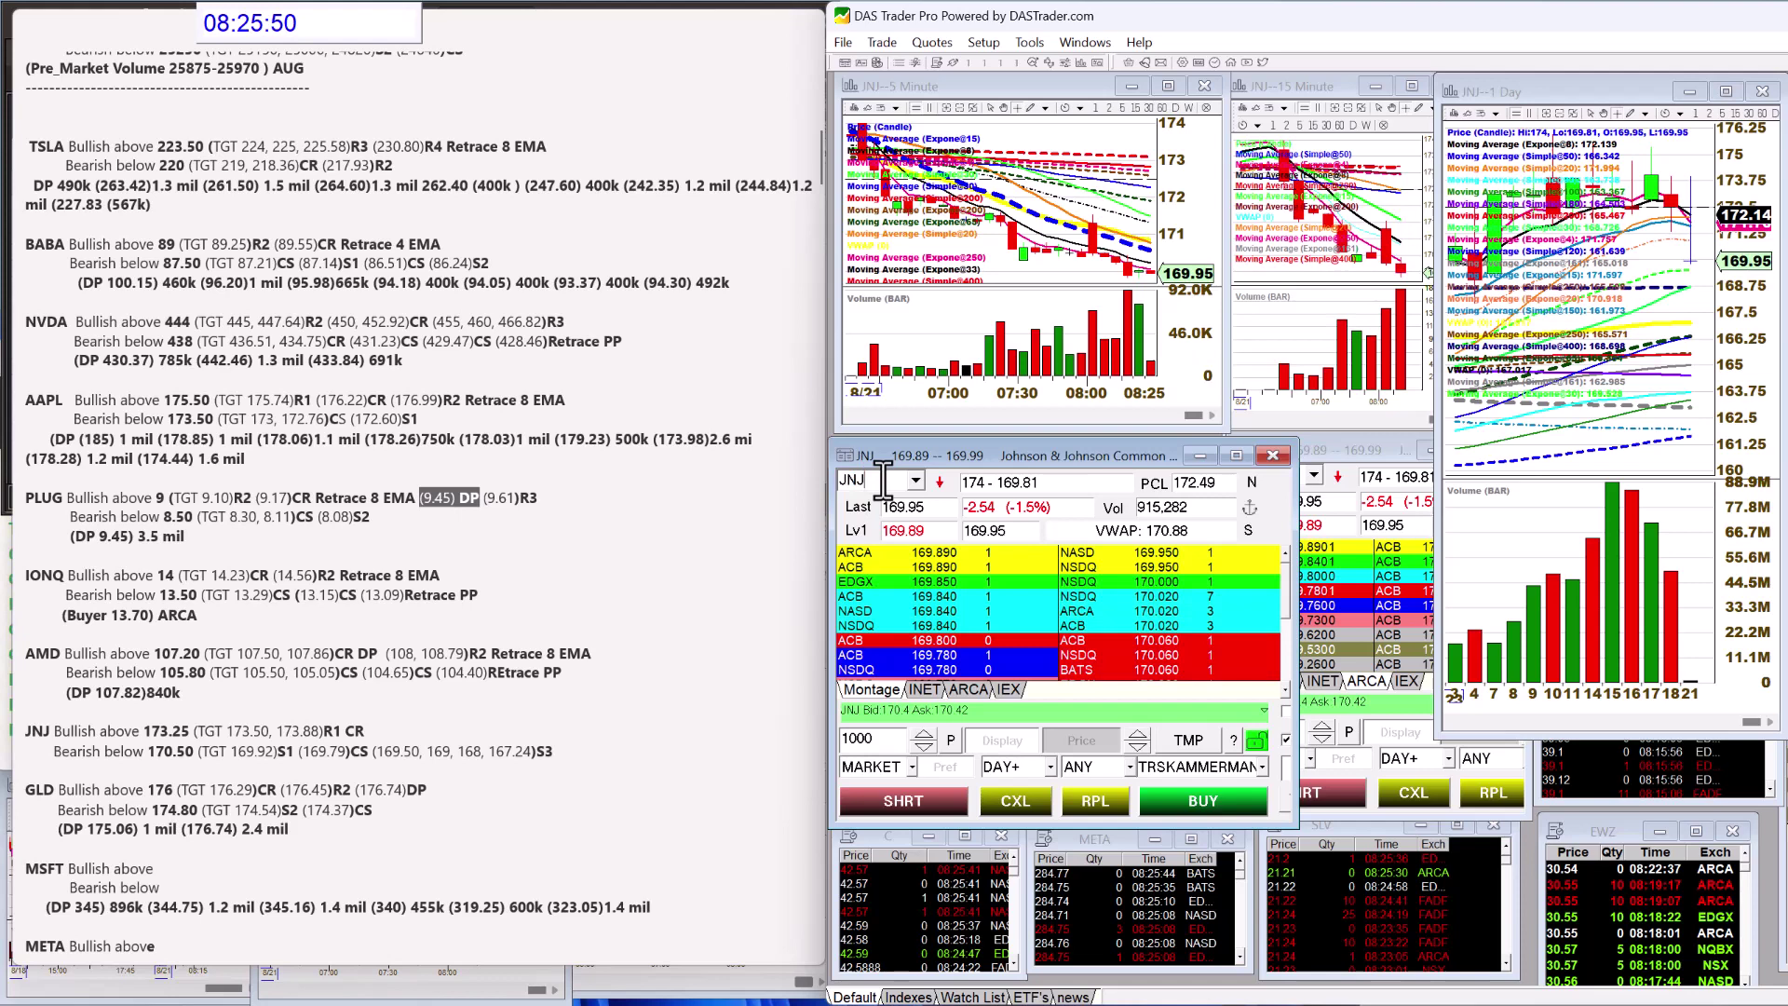
Load GLD and highlight its 175.06 and 176.74 (2.4 mil) dark-pool levels in the notes.
{"action": "type", "text": "GLD"}
{"action": "key", "text": "Return"}
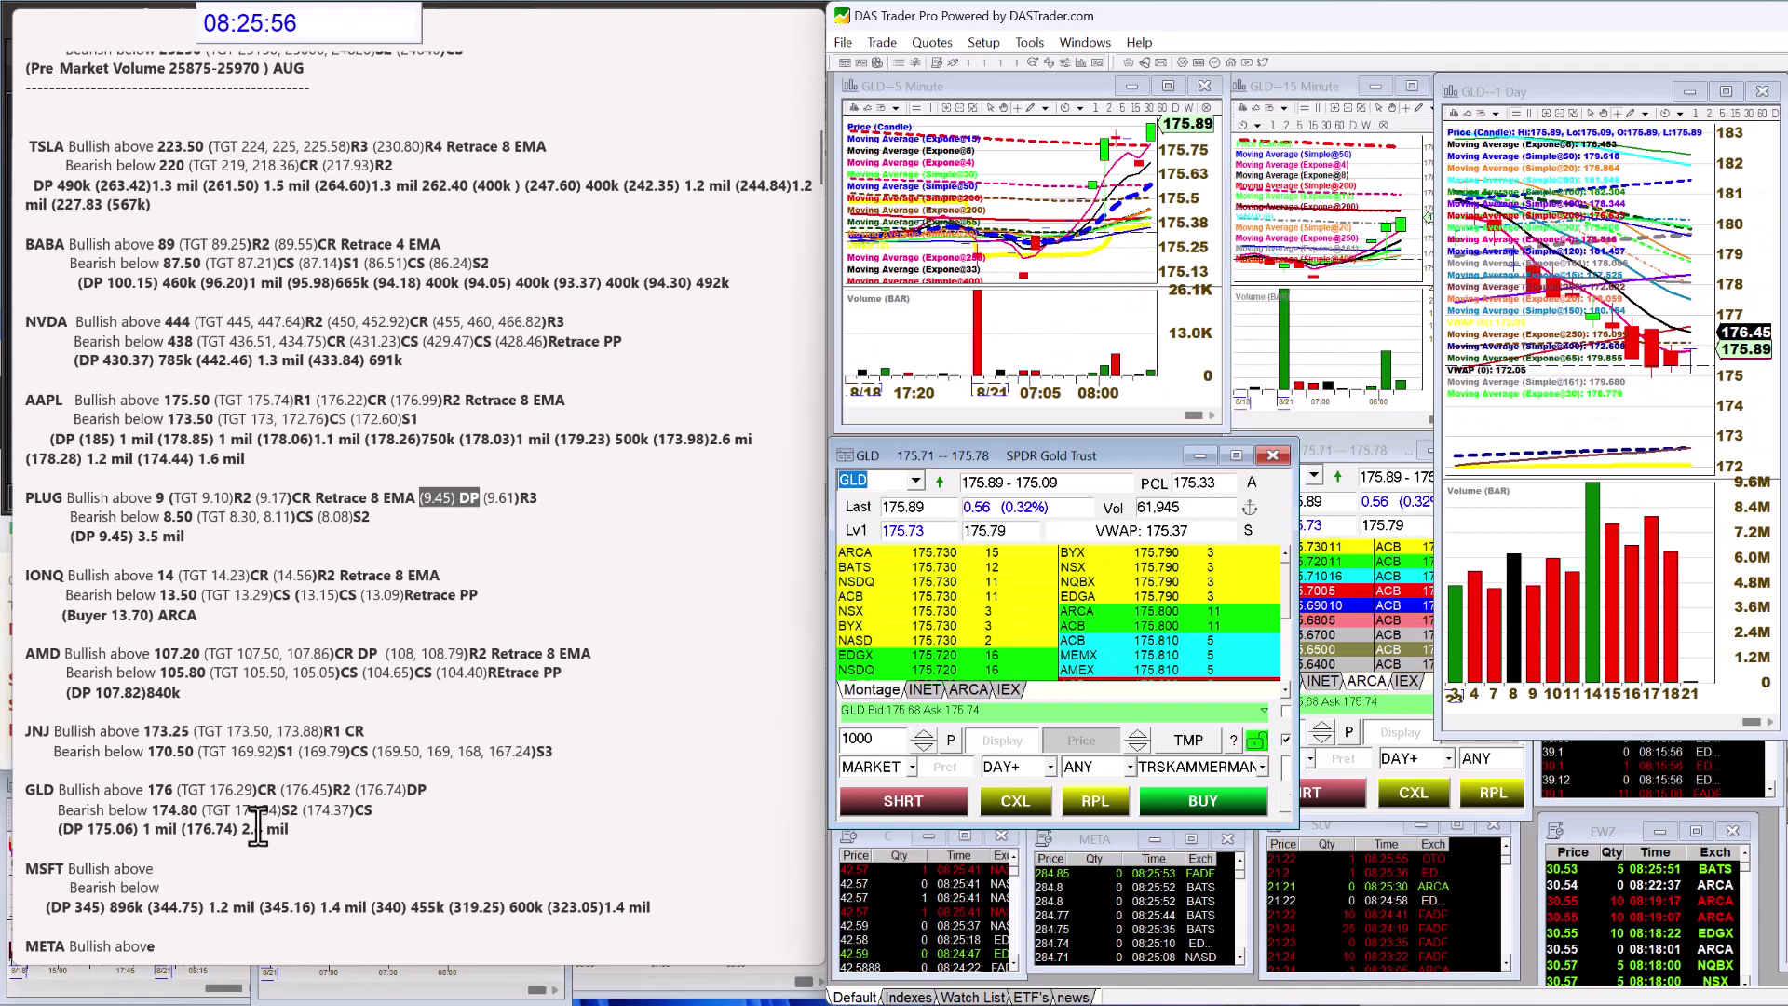
{"action": "double_click", "coordinate": [74, 828]}
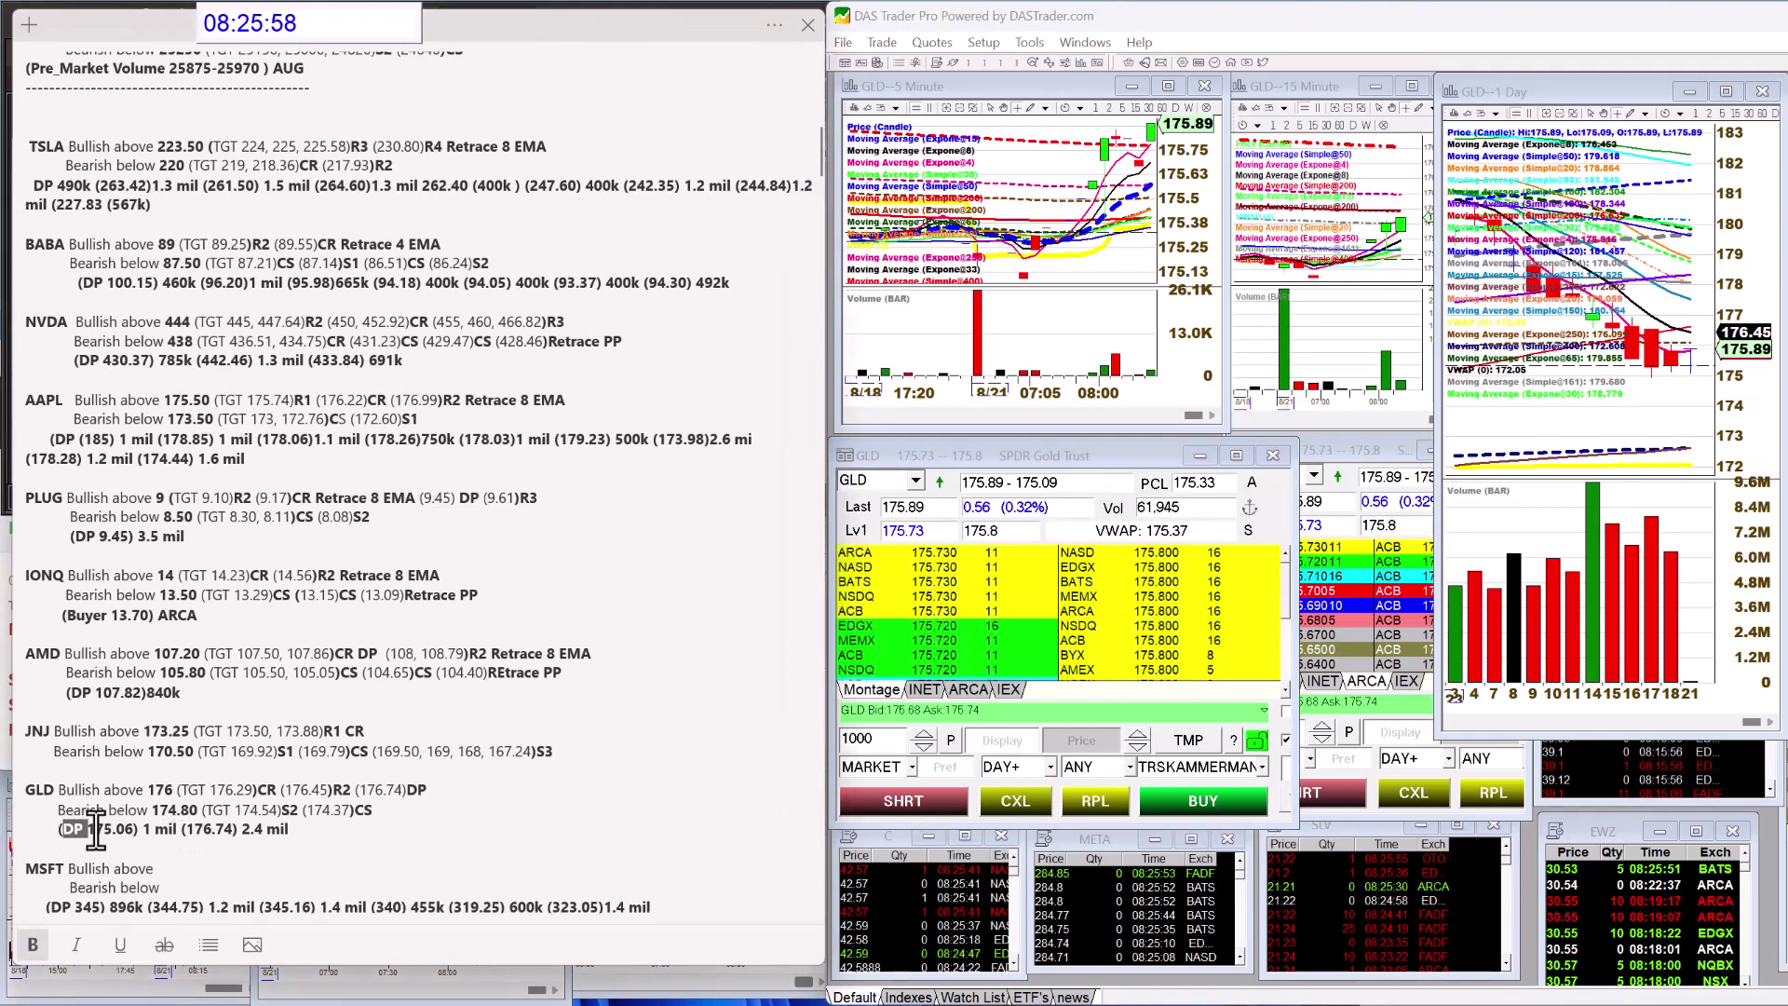
{"action": "left_click_drag", "start_coordinate": [95, 831], "coordinate": [152, 831]}
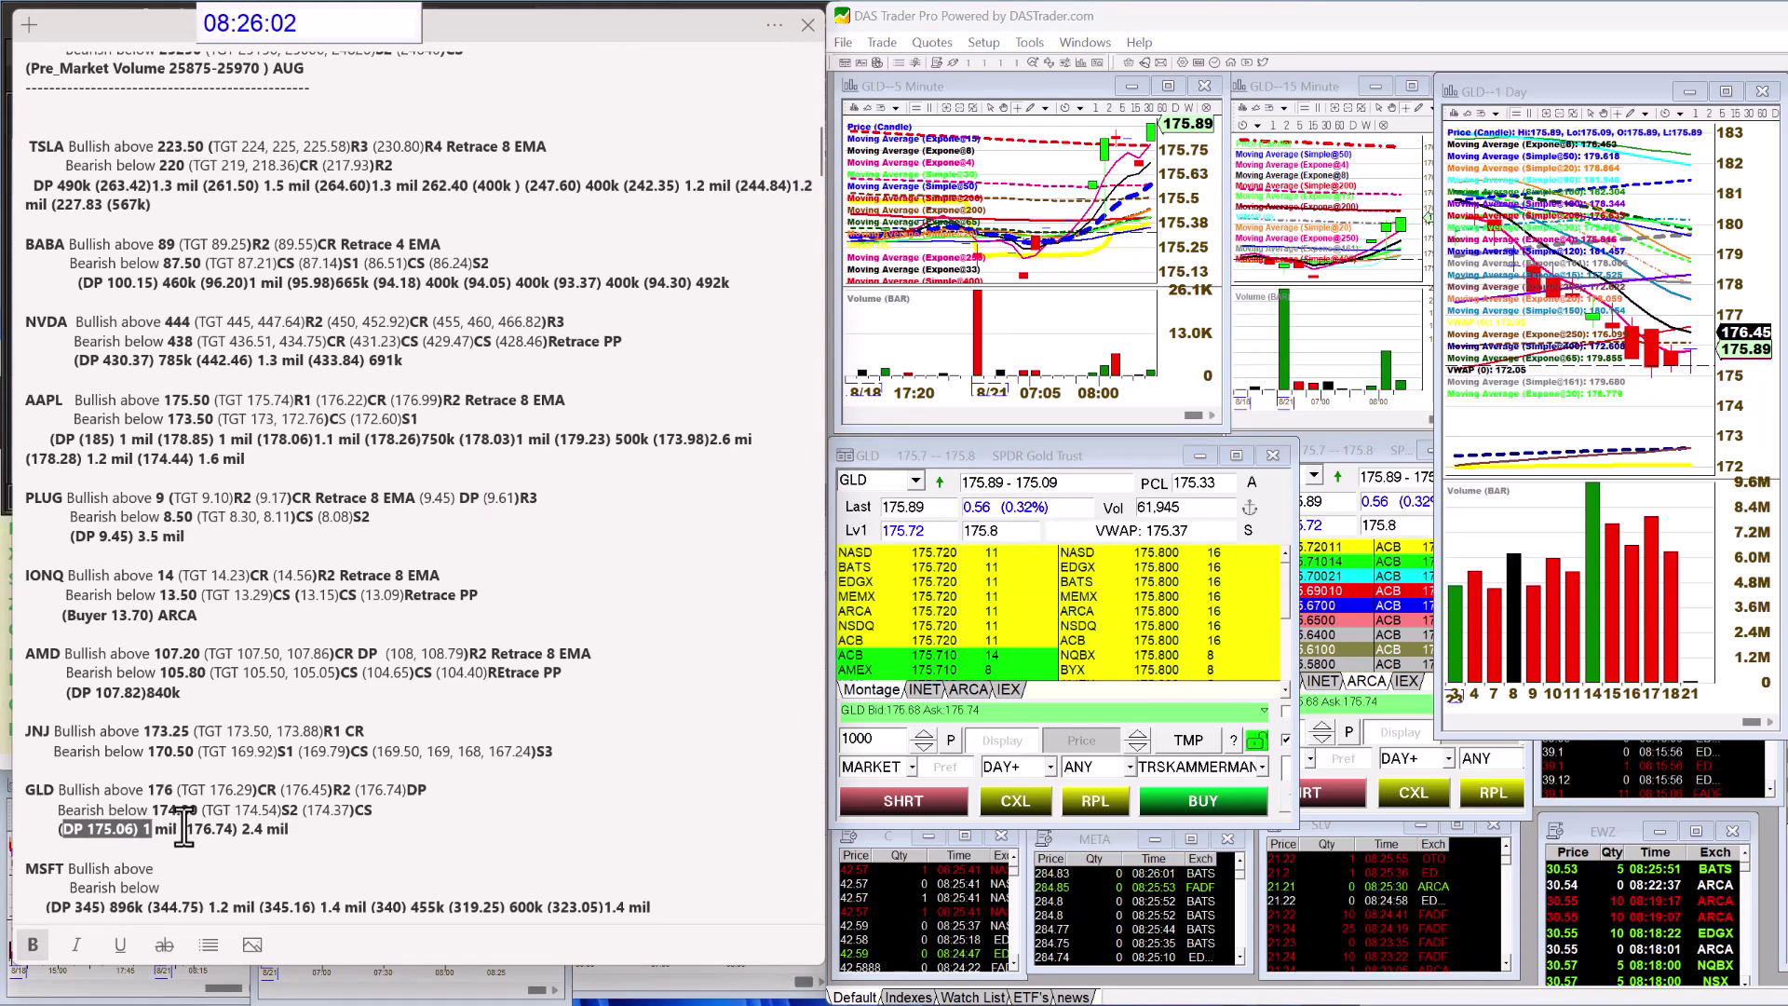
{"action": "left_click", "coordinate": [183, 829]}
{"action": "left_click_drag", "start_coordinate": [184, 829], "coordinate": [289, 834]}
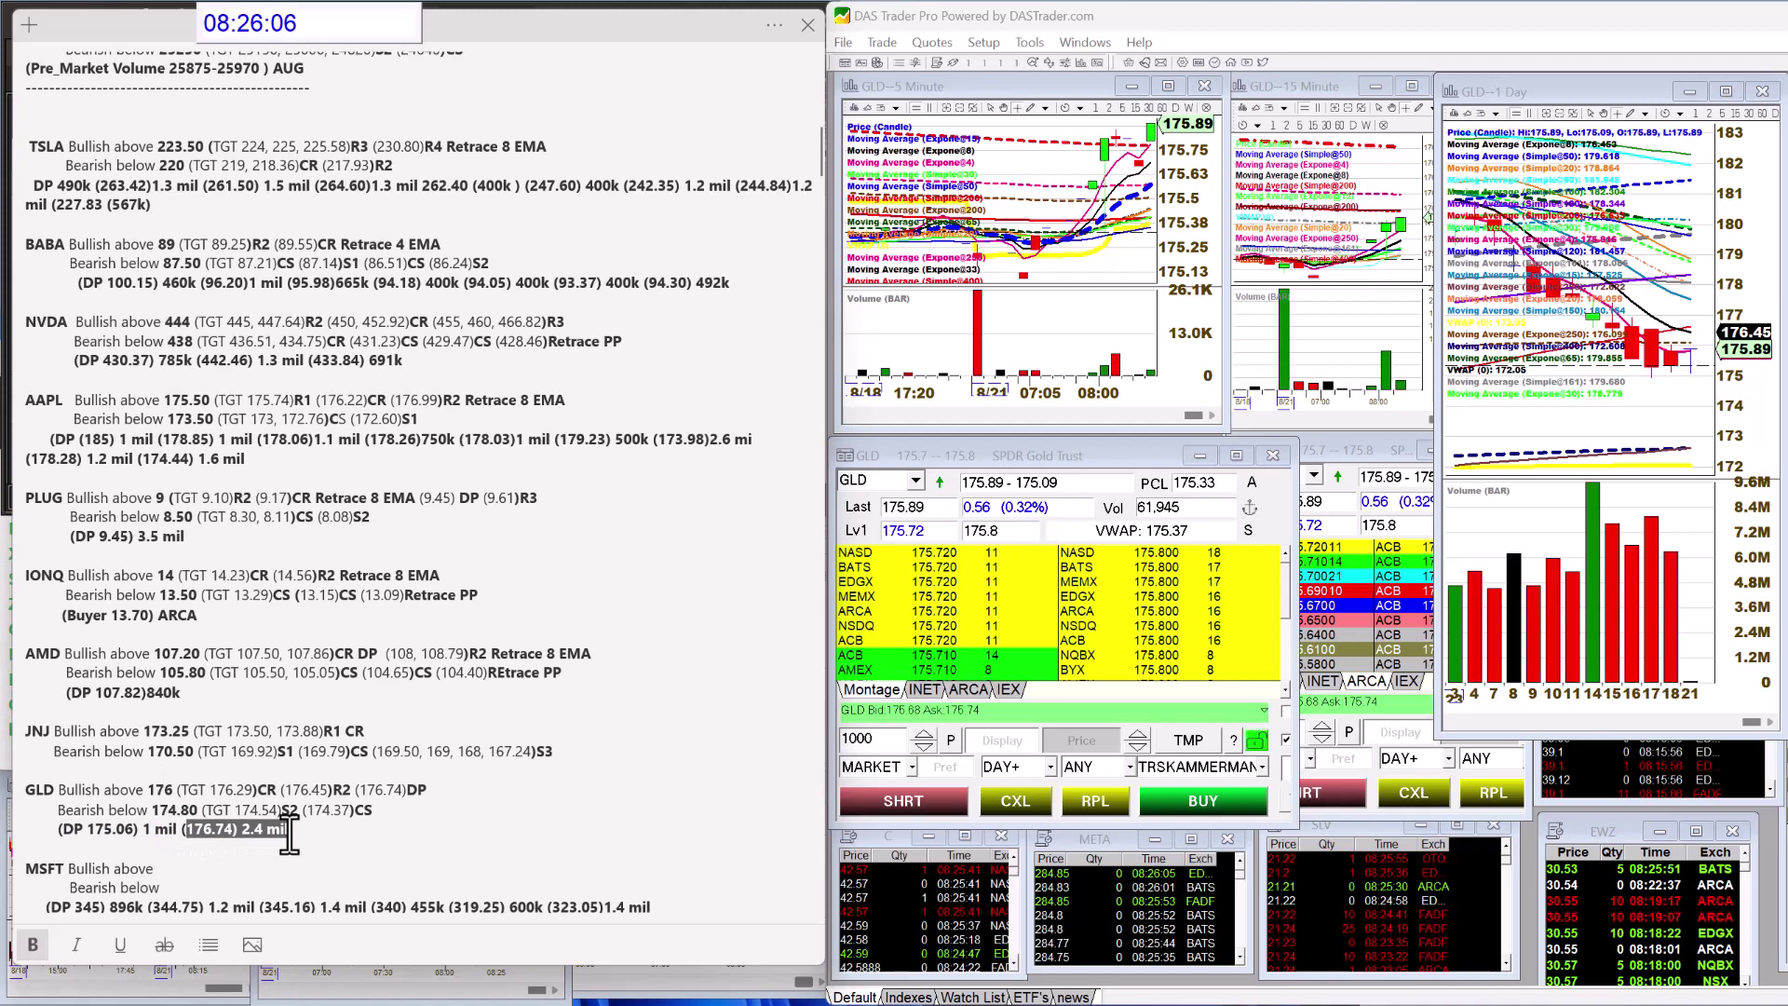
Re-mark the 176.74 DP level on the GLD line in the levels notes.
{"action": "left_click", "coordinate": [301, 789]}
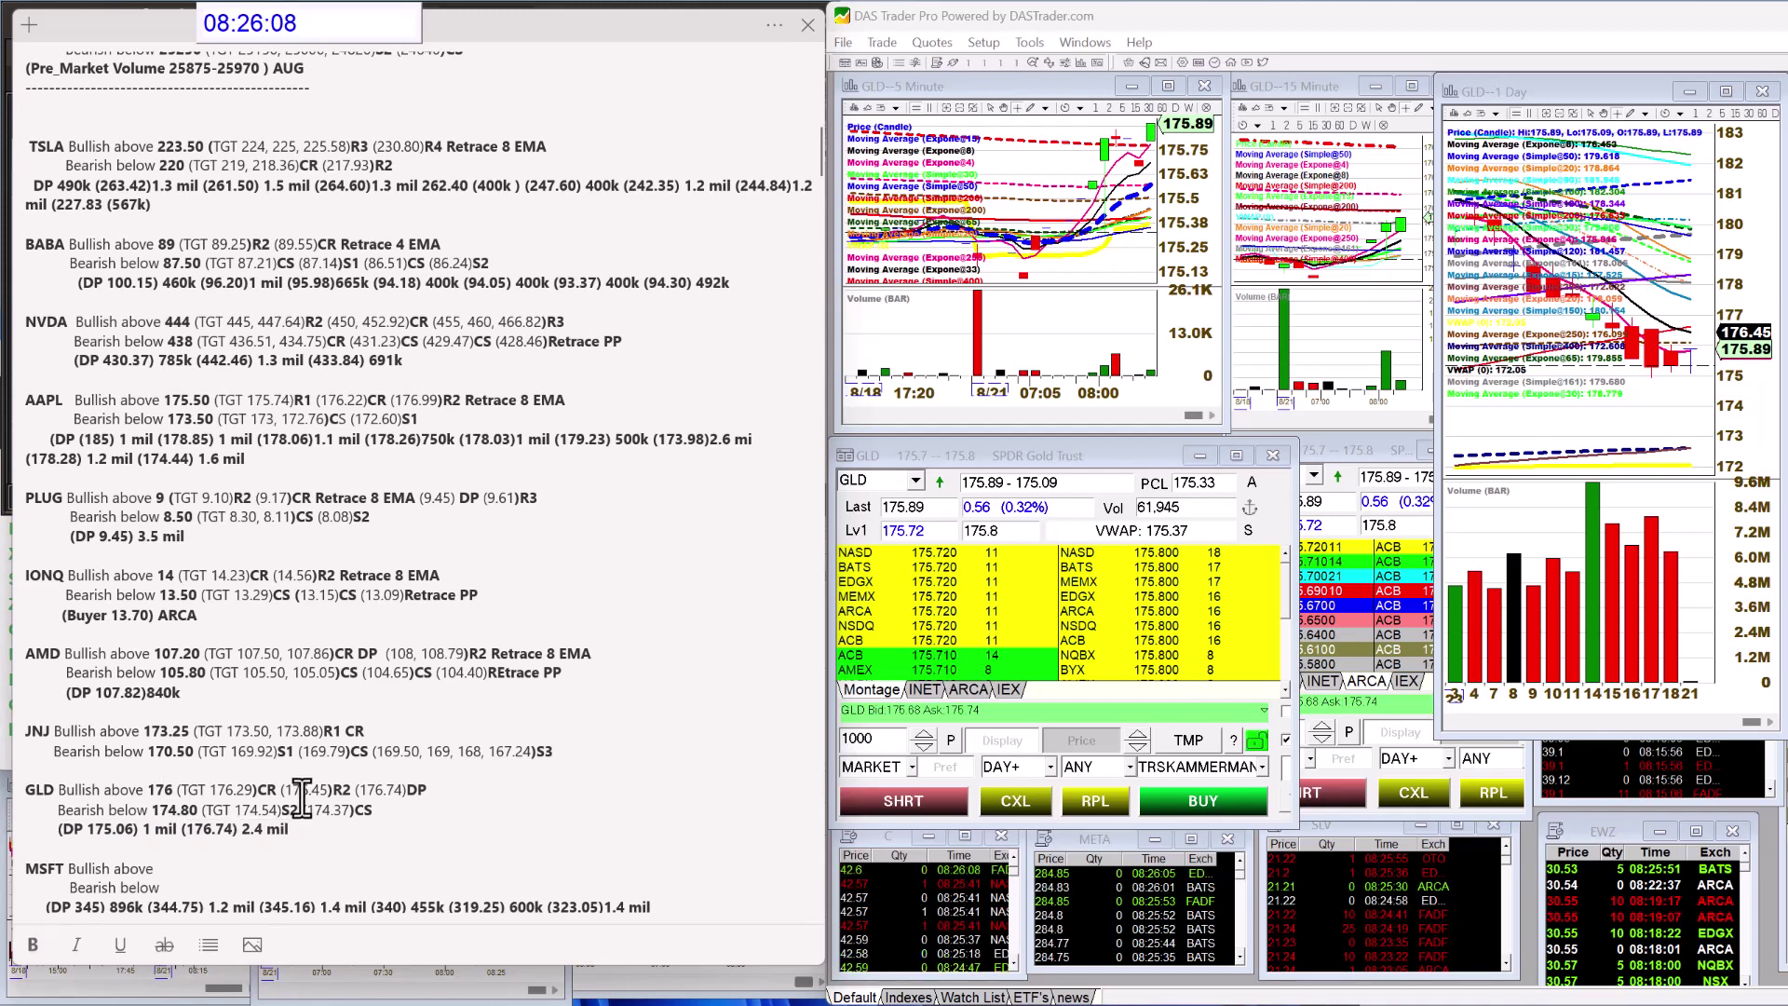
{"action": "left_click_drag", "start_coordinate": [354, 791], "coordinate": [439, 793]}
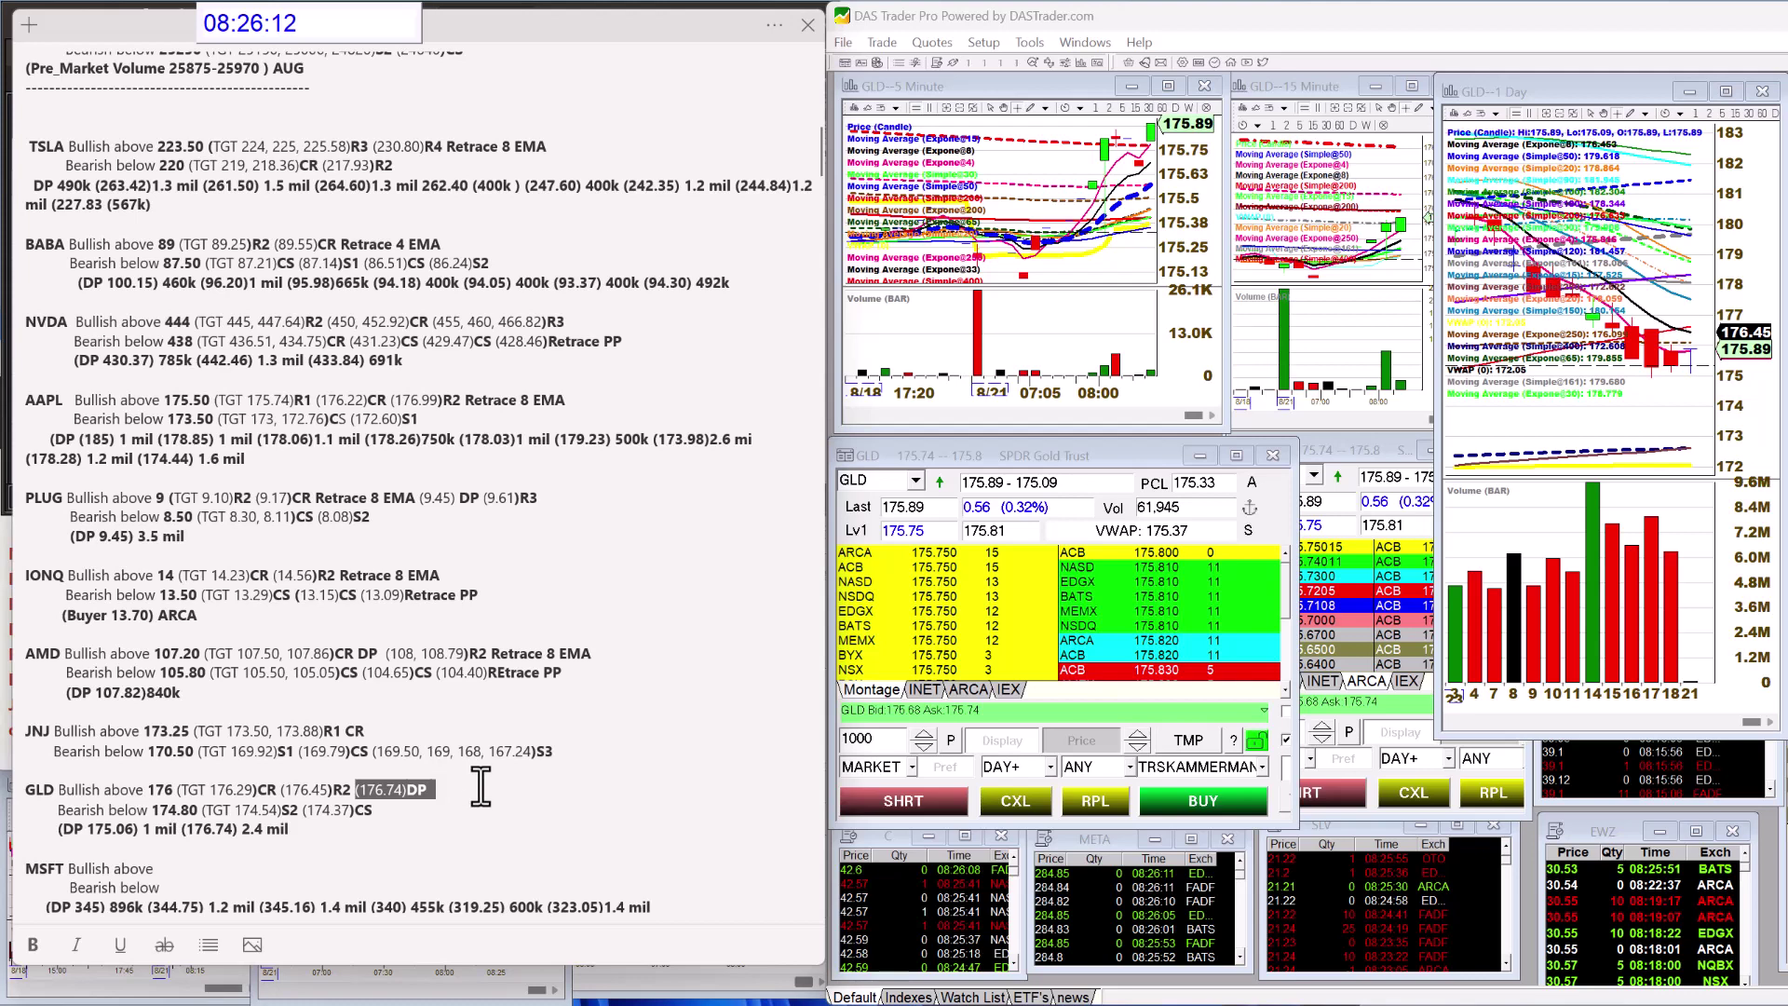
{"action": "left_click", "coordinate": [369, 791]}
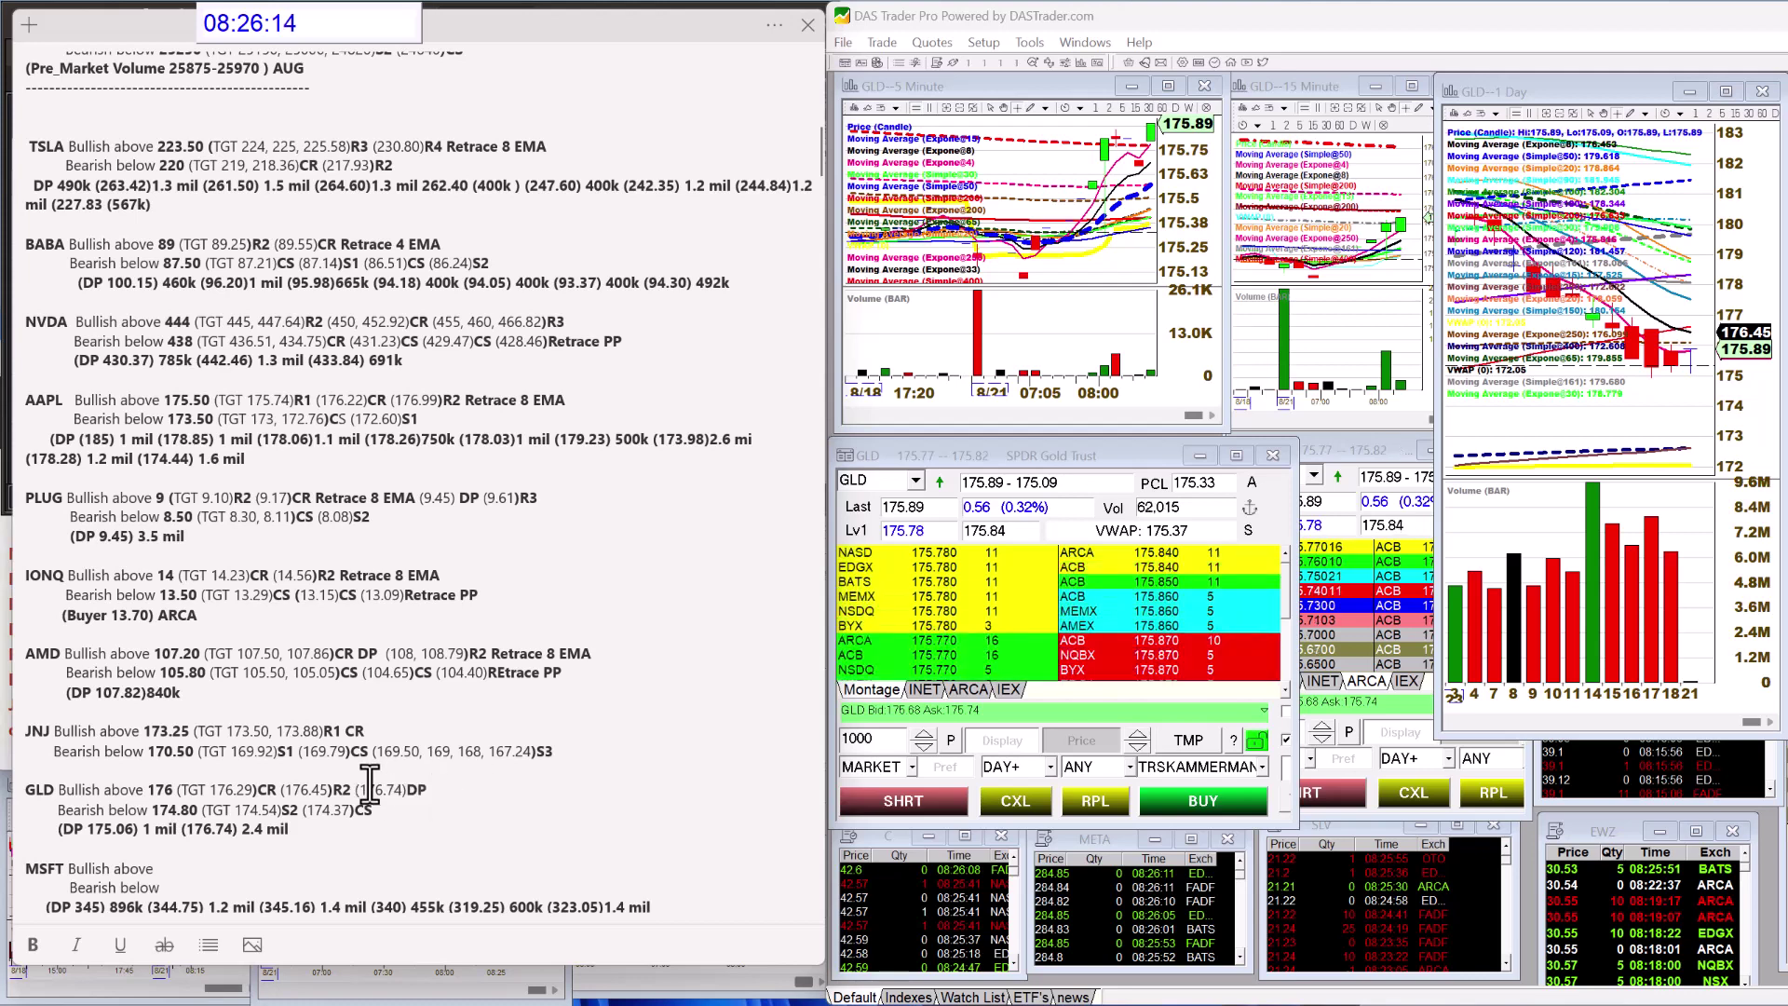
{"action": "left_click_drag", "start_coordinate": [373, 808], "coordinate": [352, 793]}
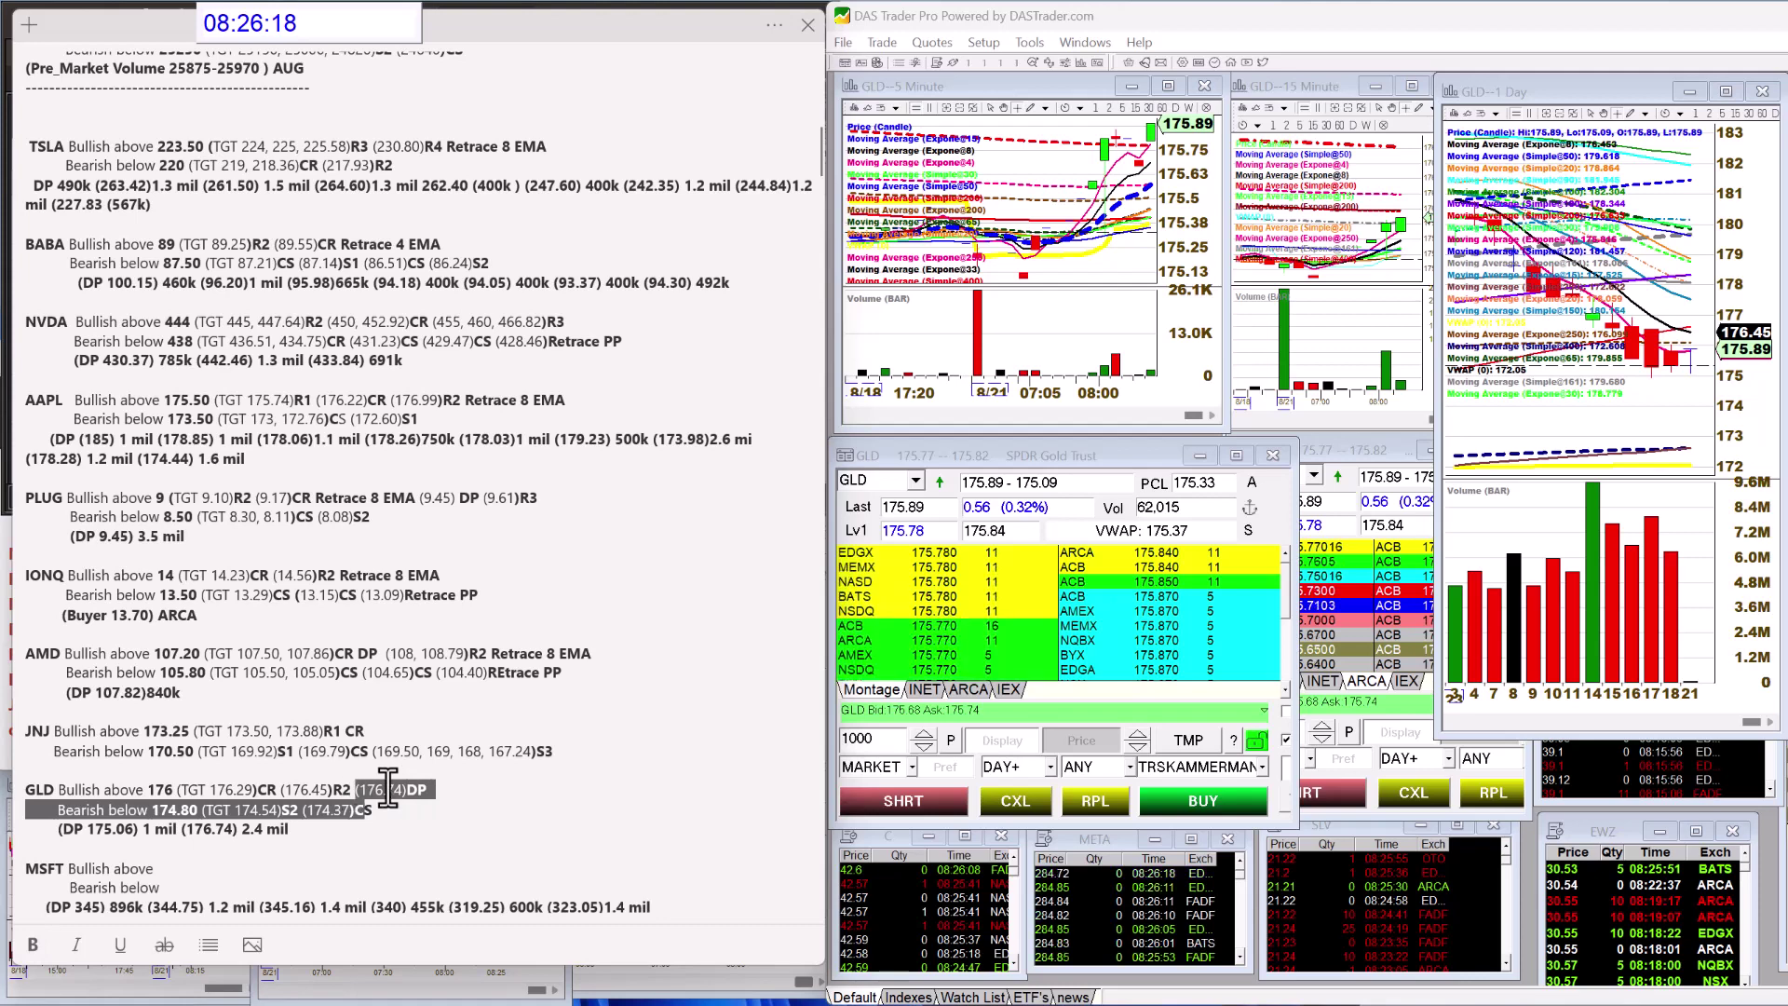
{"action": "left_click", "coordinate": [489, 808]}
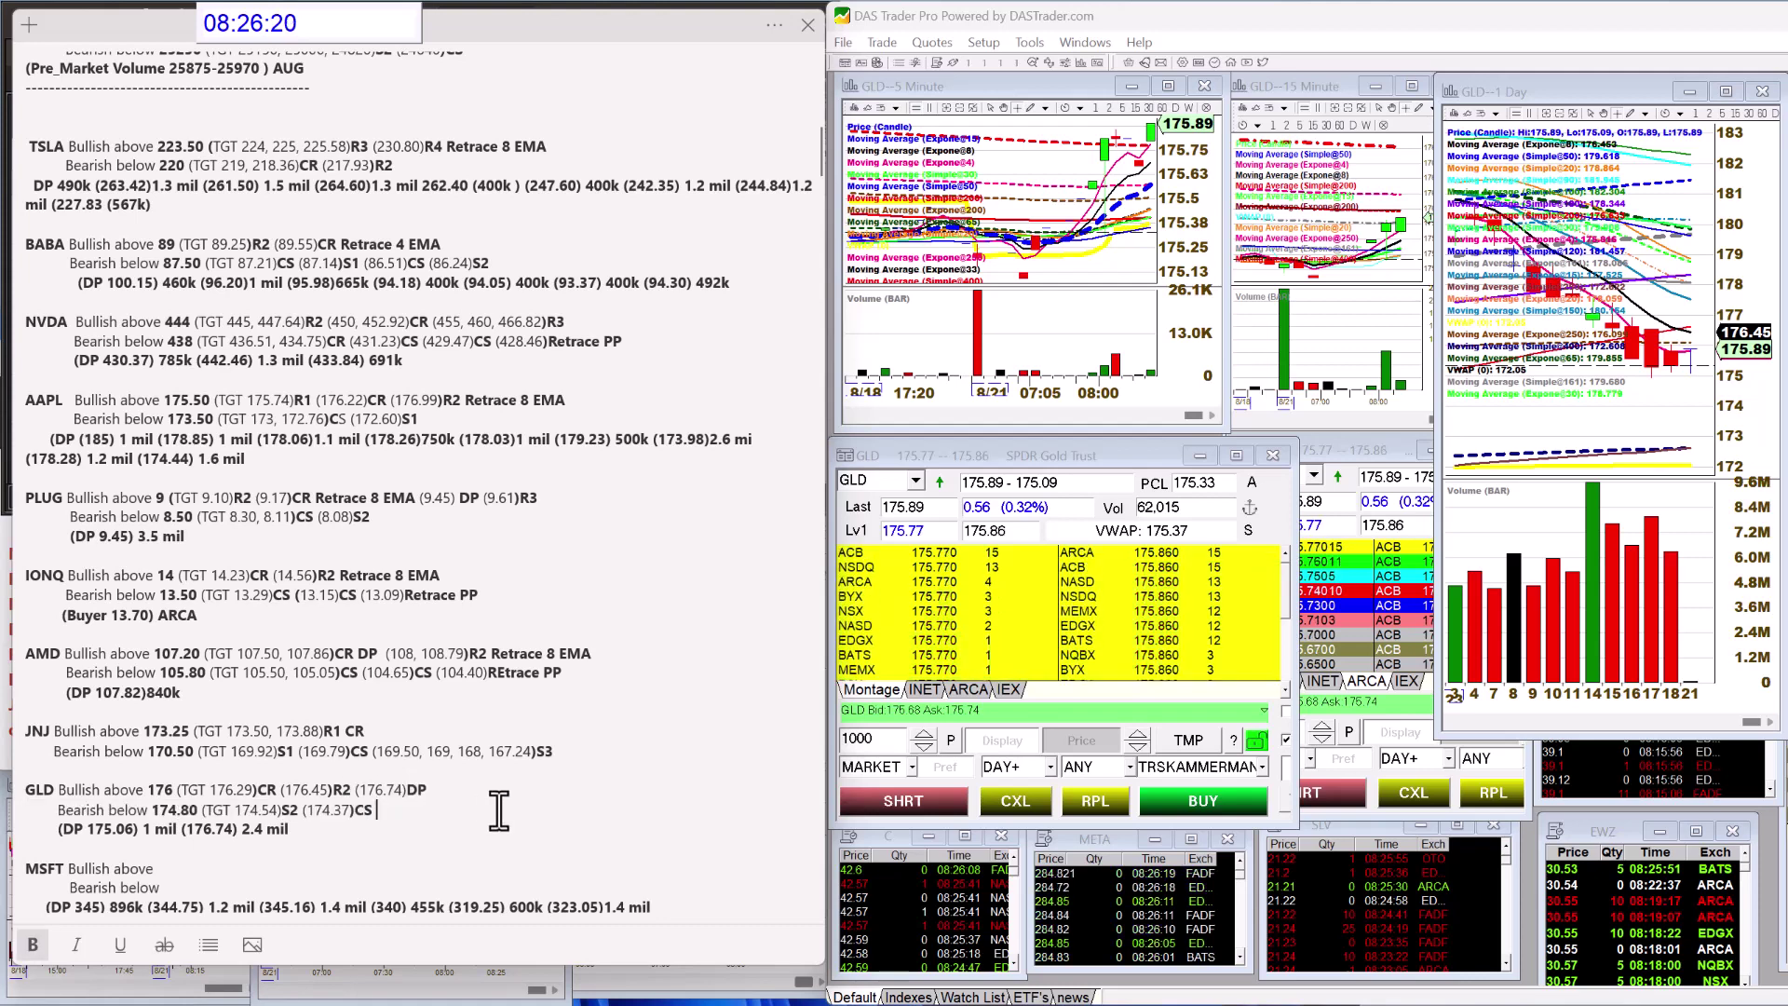
{"action": "double_click", "coordinate": [359, 791]}
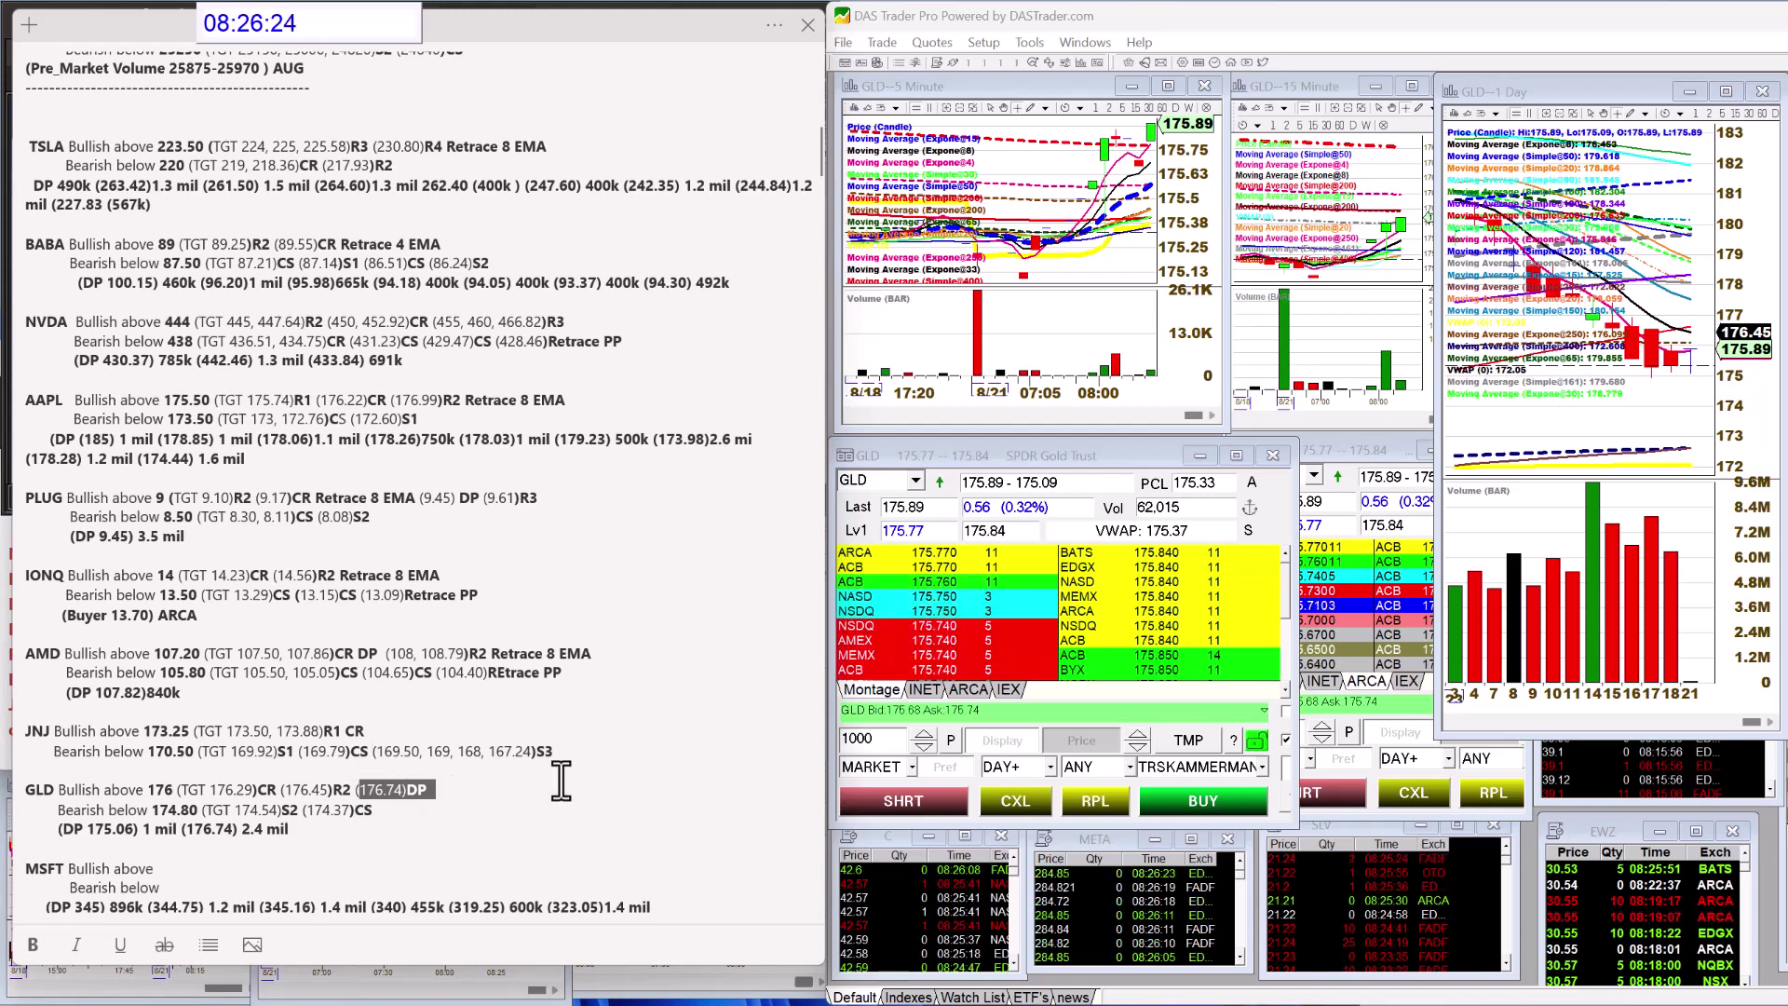
{"action": "scroll", "coordinate": [562, 773], "scroll_direction": "down", "scroll_amount": 2}
{"action": "scroll", "coordinate": [562, 773], "scroll_direction": "up", "scroll_amount": 2}
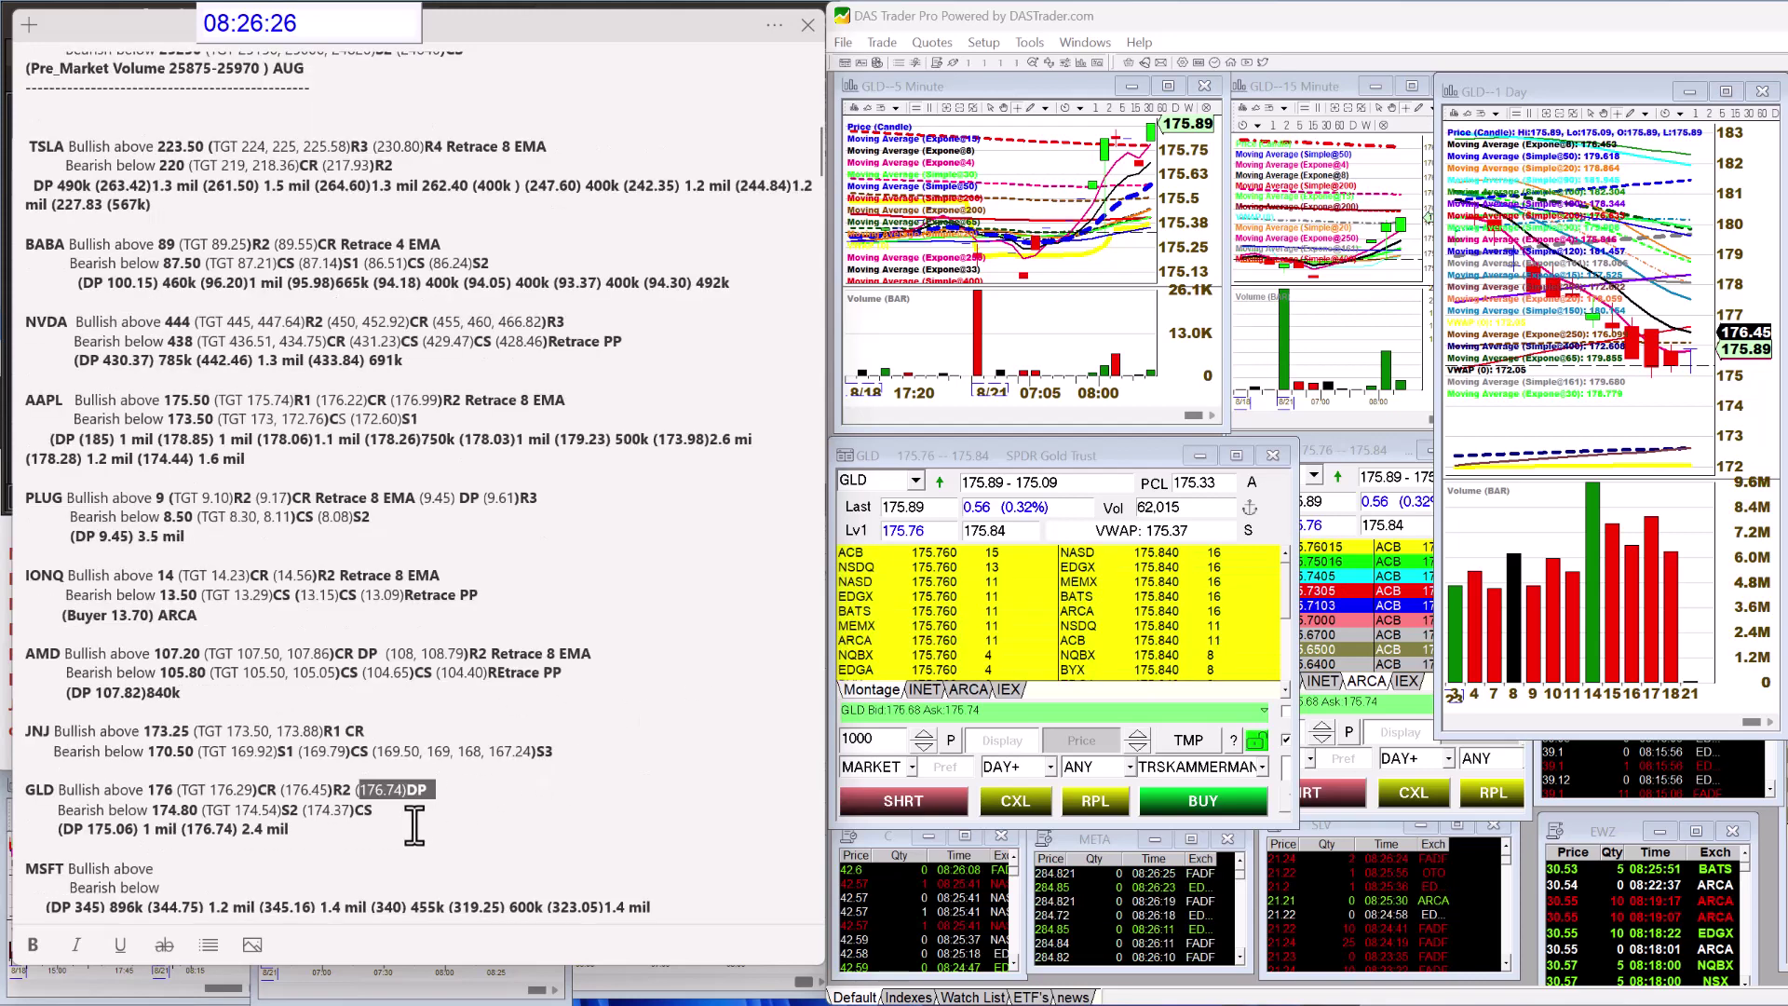
{"action": "left_click", "coordinate": [133, 847]}
Add blank lines below the GLD entry in the levels notes.
{"action": "key", "text": "Return"}
{"action": "key", "text": "Return"}
{"action": "key", "text": "Return"}
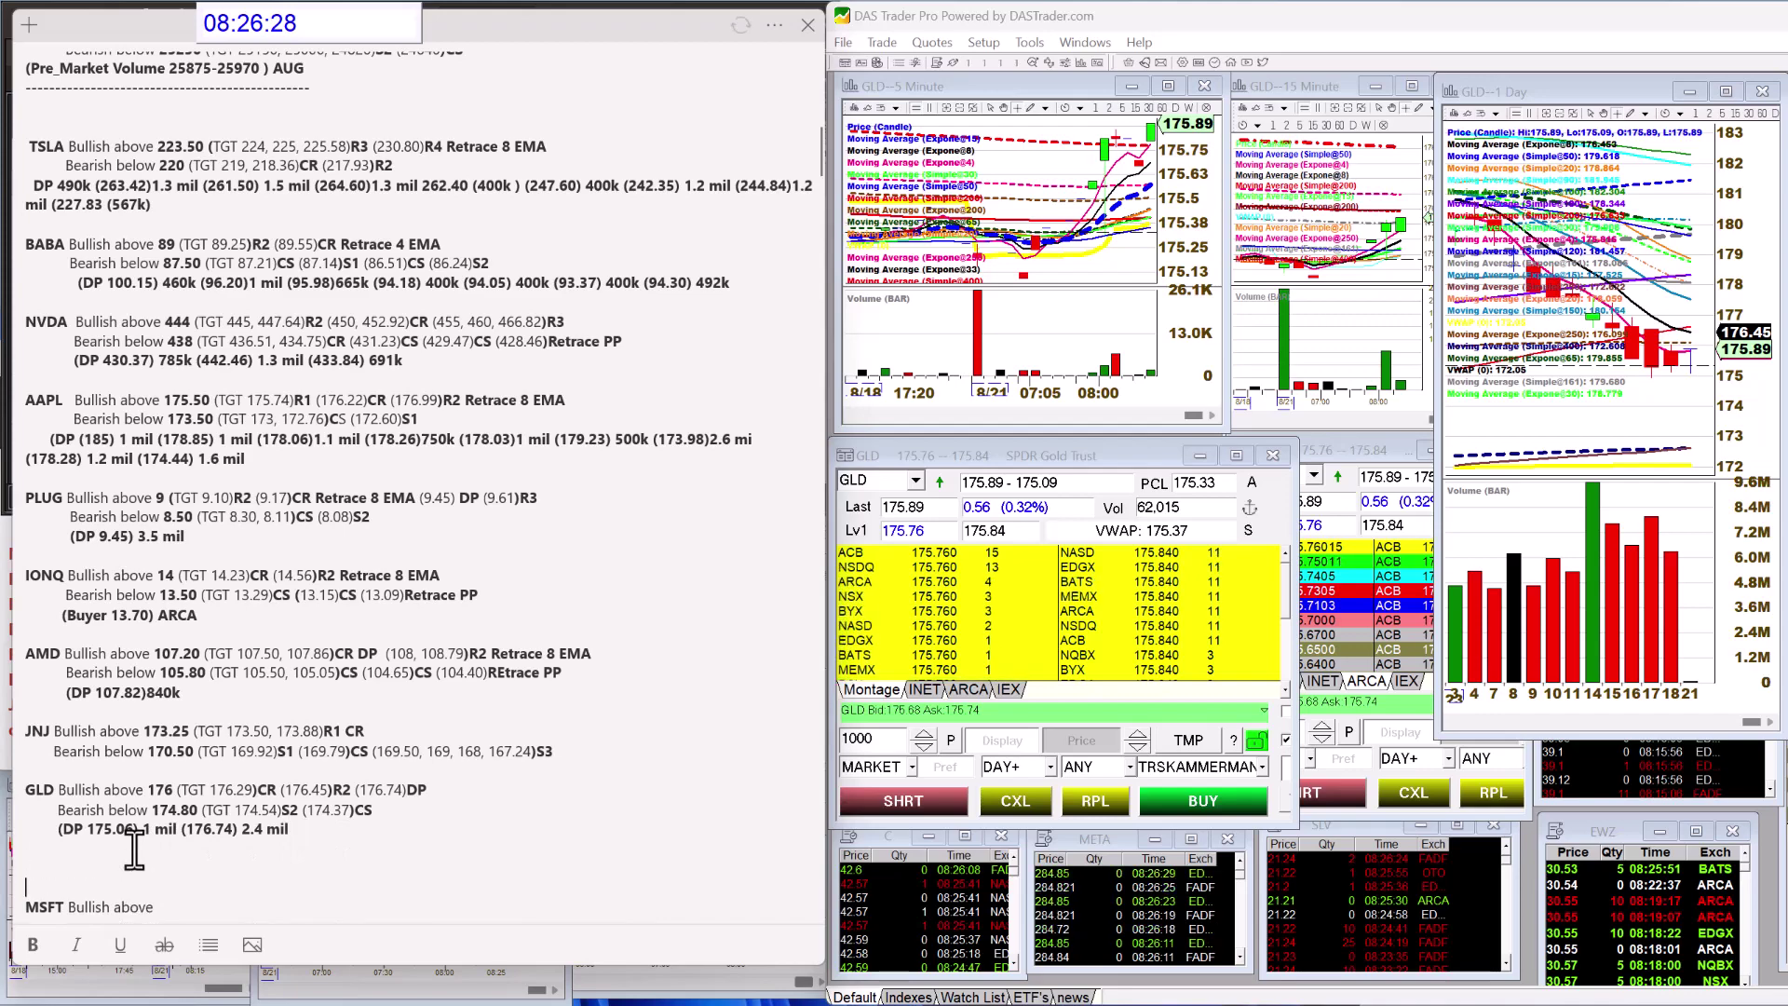
{"action": "scroll", "coordinate": [351, 799], "scroll_direction": "up", "scroll_amount": 15}
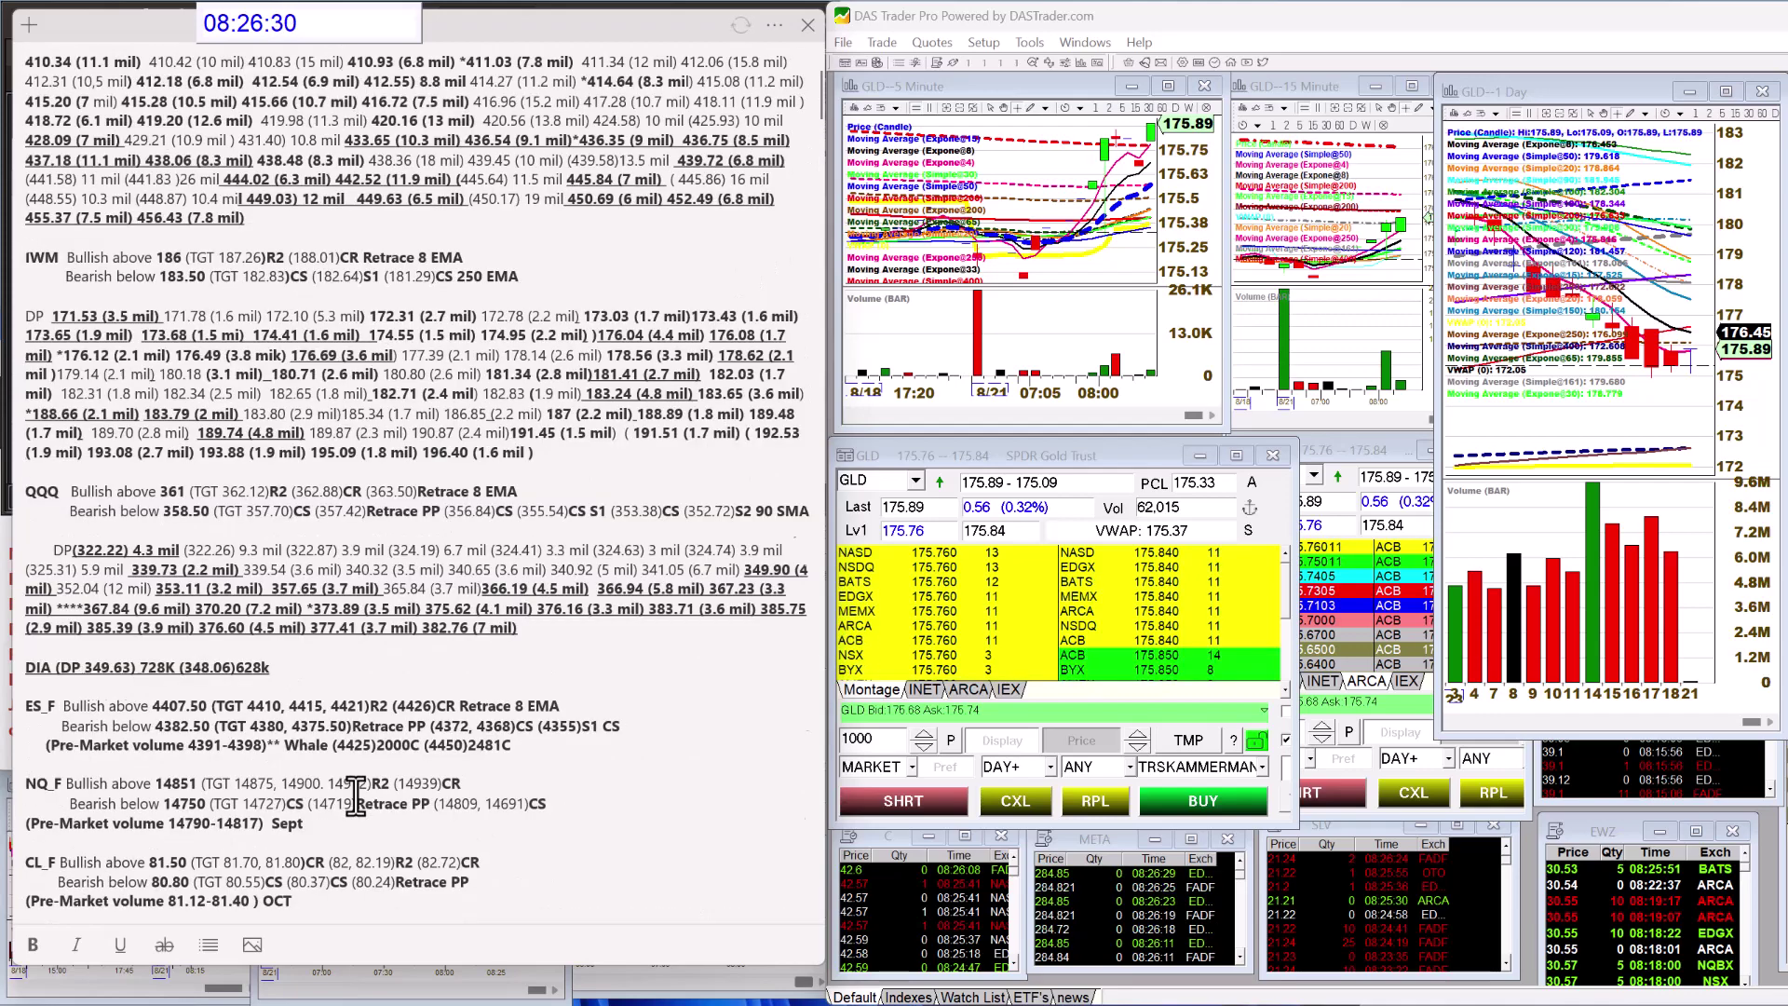
{"action": "scroll", "coordinate": [355, 794], "scroll_direction": "down", "scroll_amount": 15}
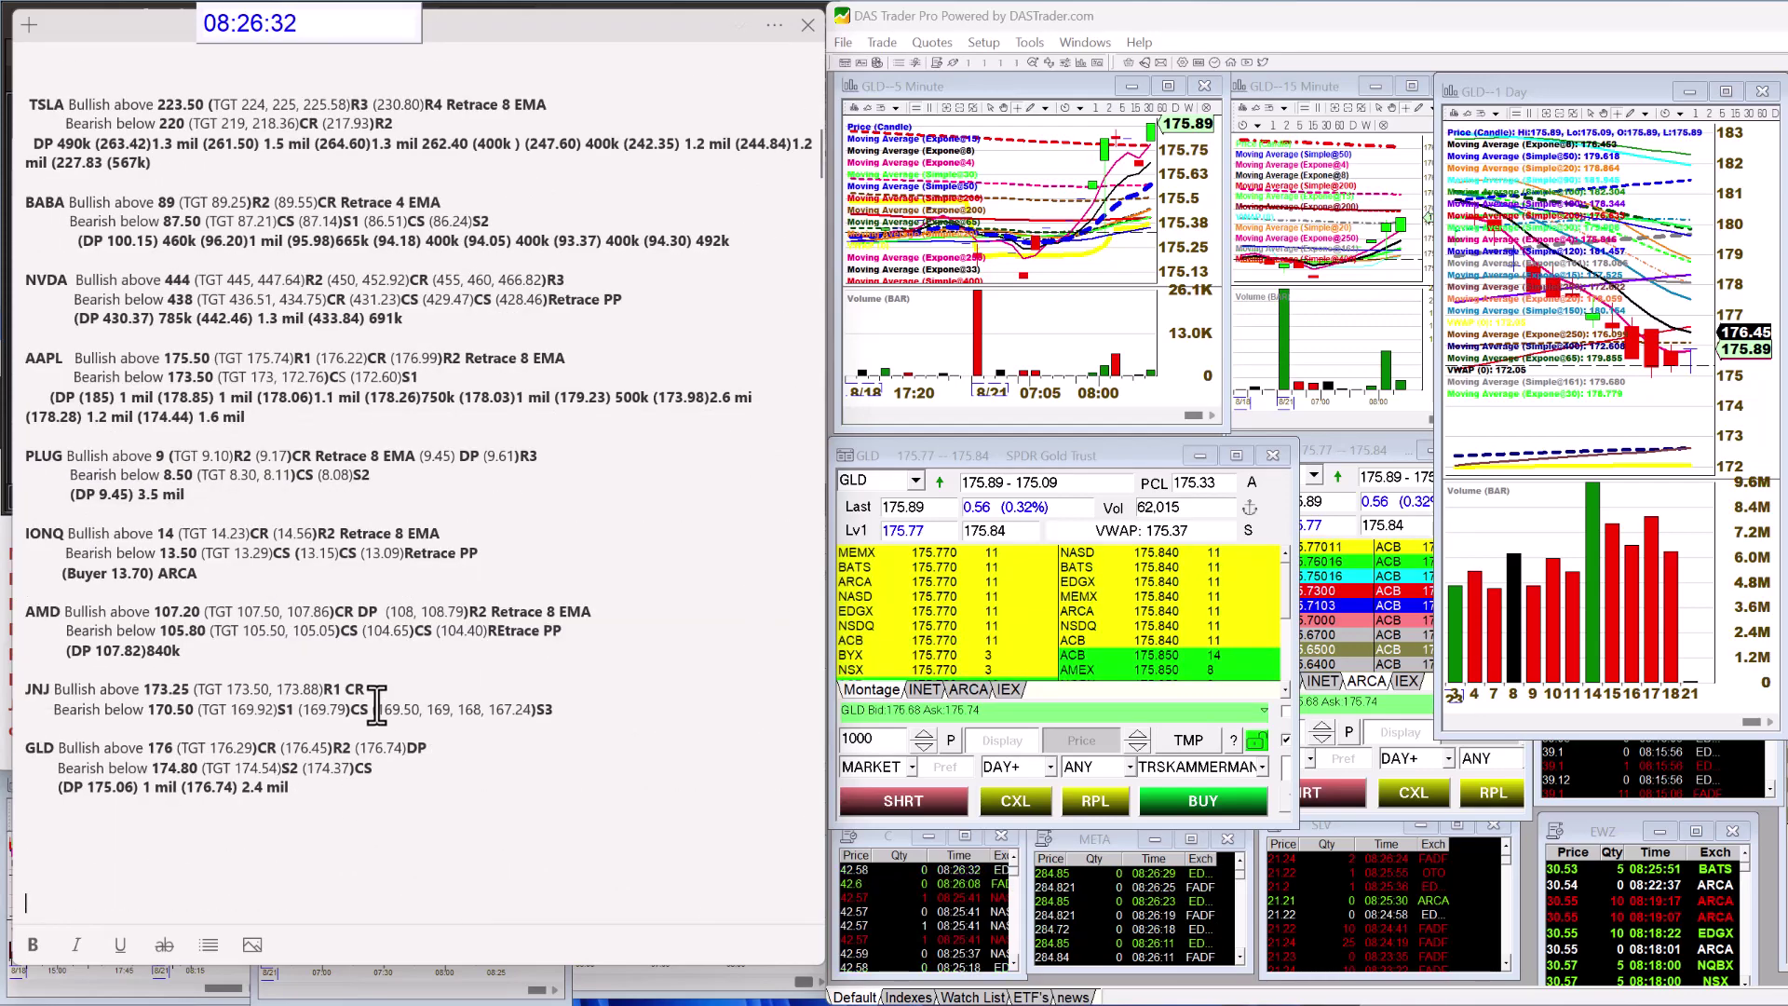